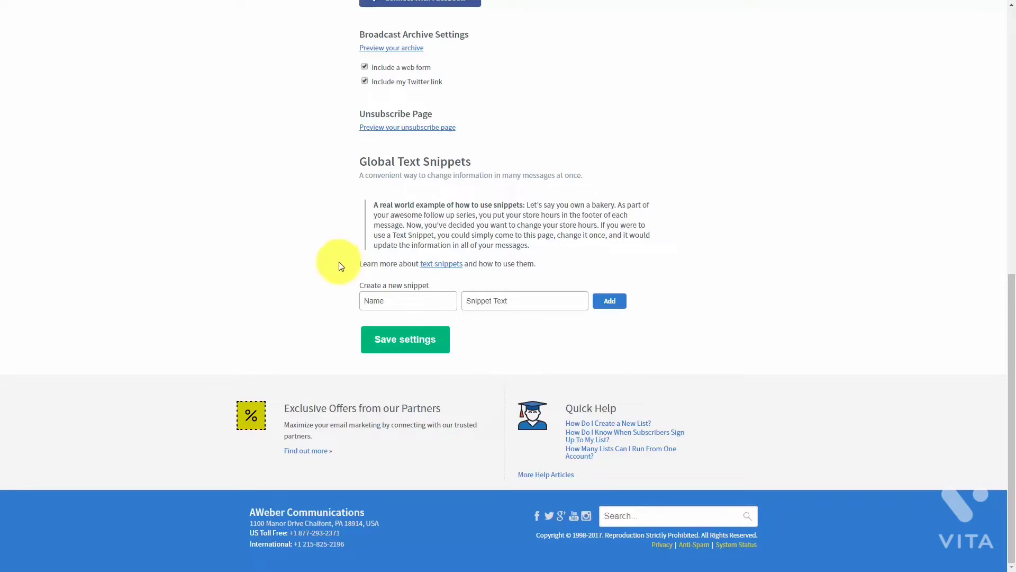
left_click(382, 300)
left_click(378, 301)
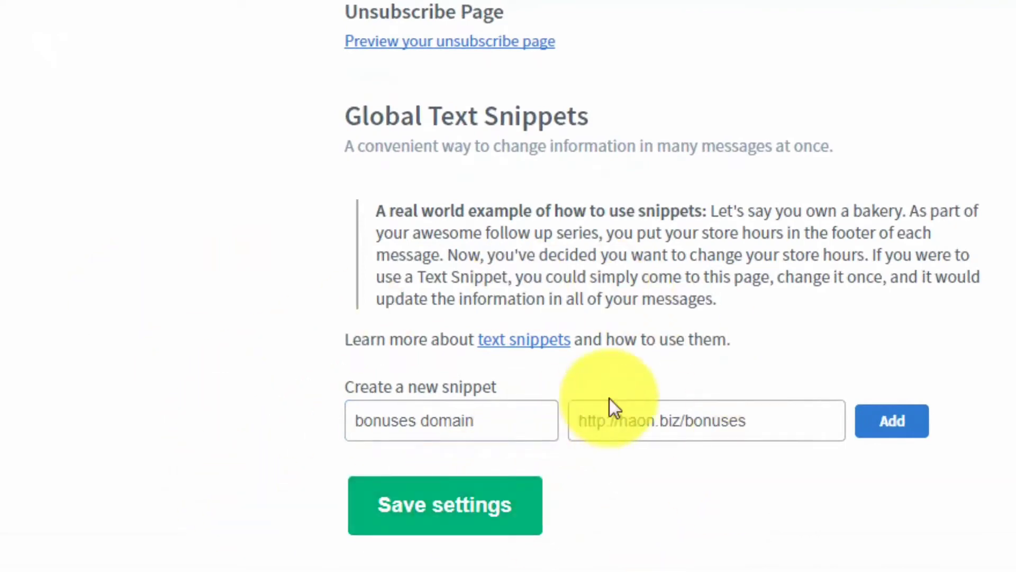
left_click(894, 426)
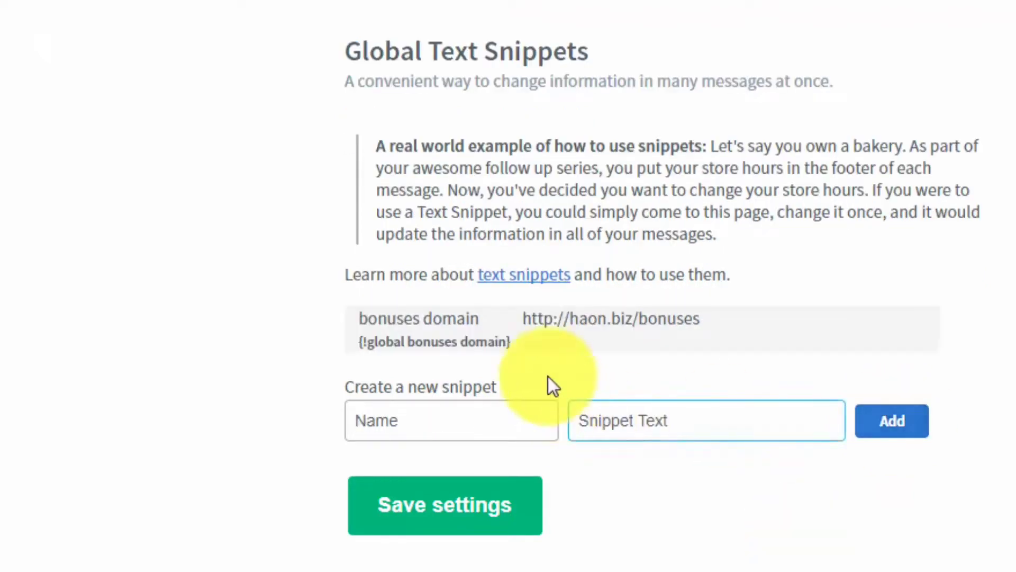
mouse_move(516, 343)
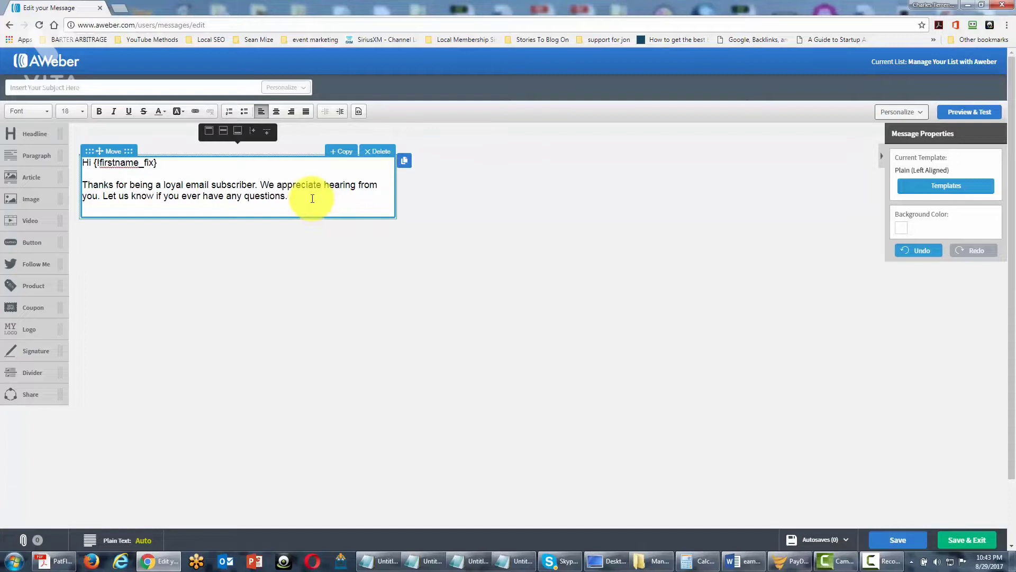
- Insert the "bonuses domain" snippet as a personalization tag on a new line below the message's thank-you paragraph
key("Return")
key("Return")
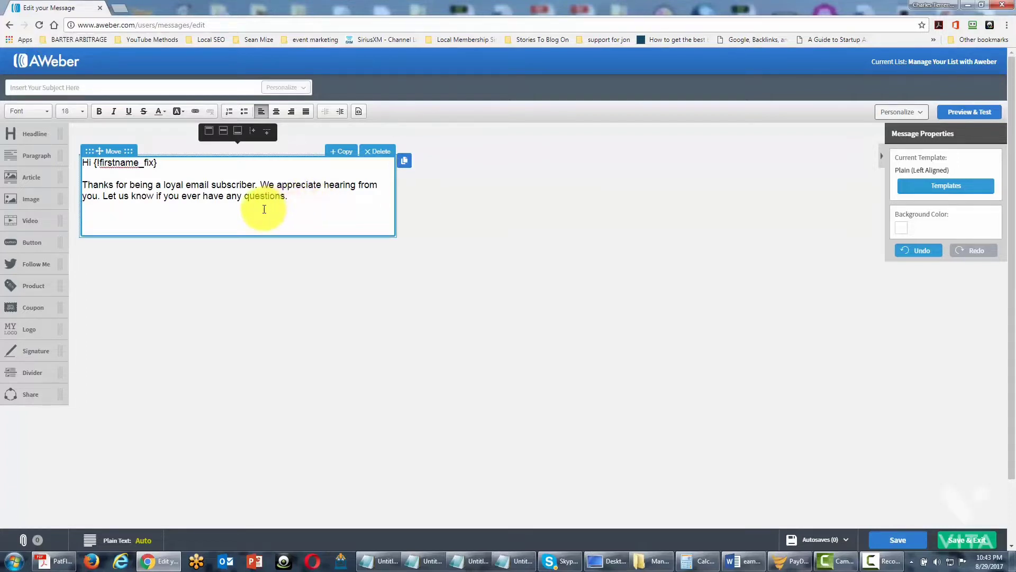
key("F11")
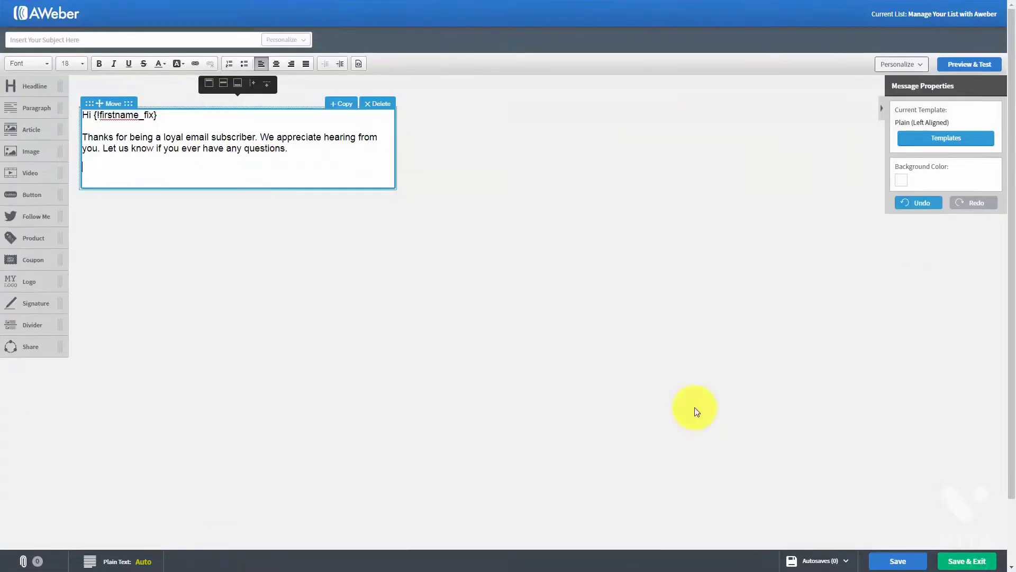
left_click(922, 66)
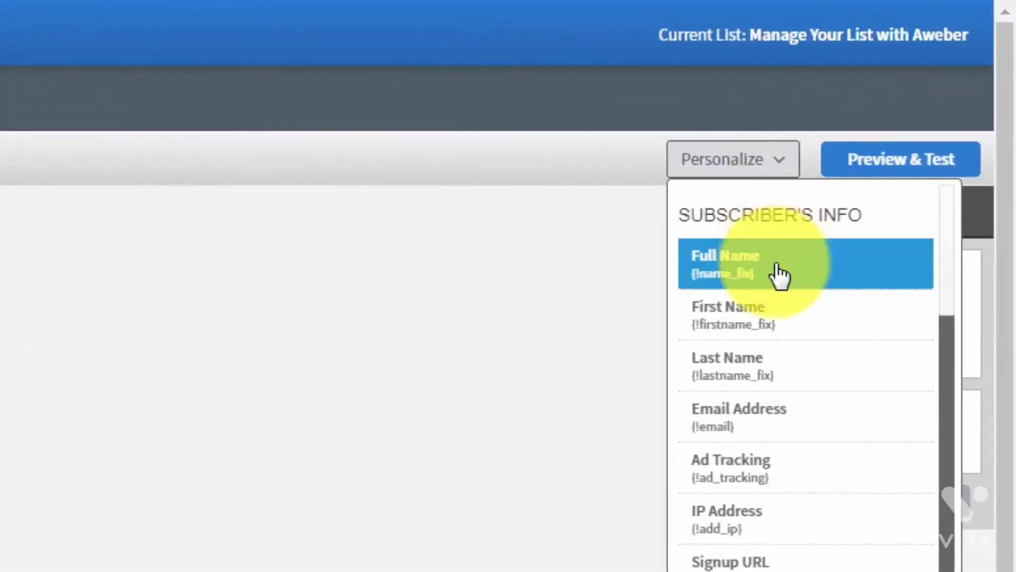
scroll(779, 288, "down", 3)
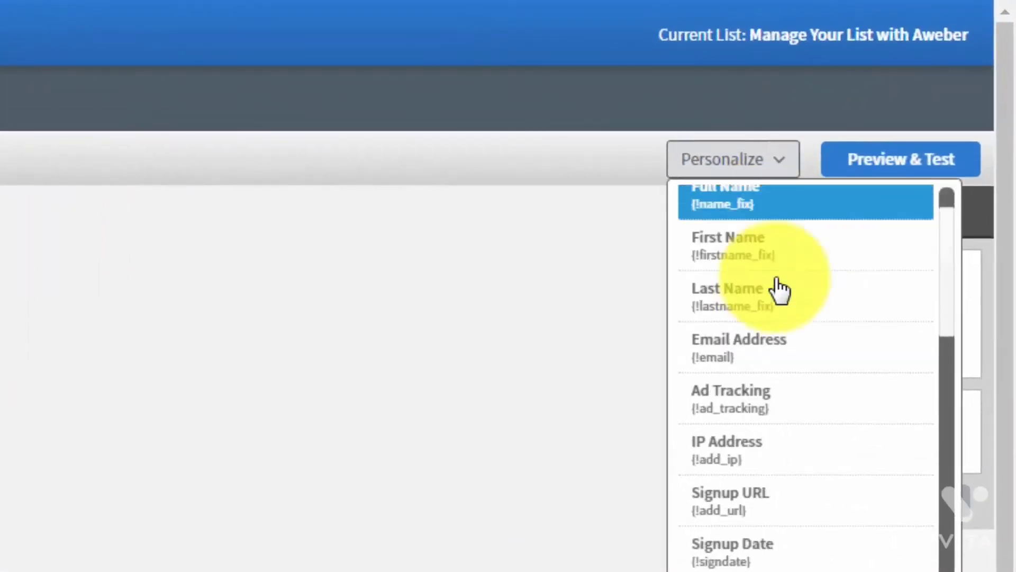
scroll(779, 300, "down", 5)
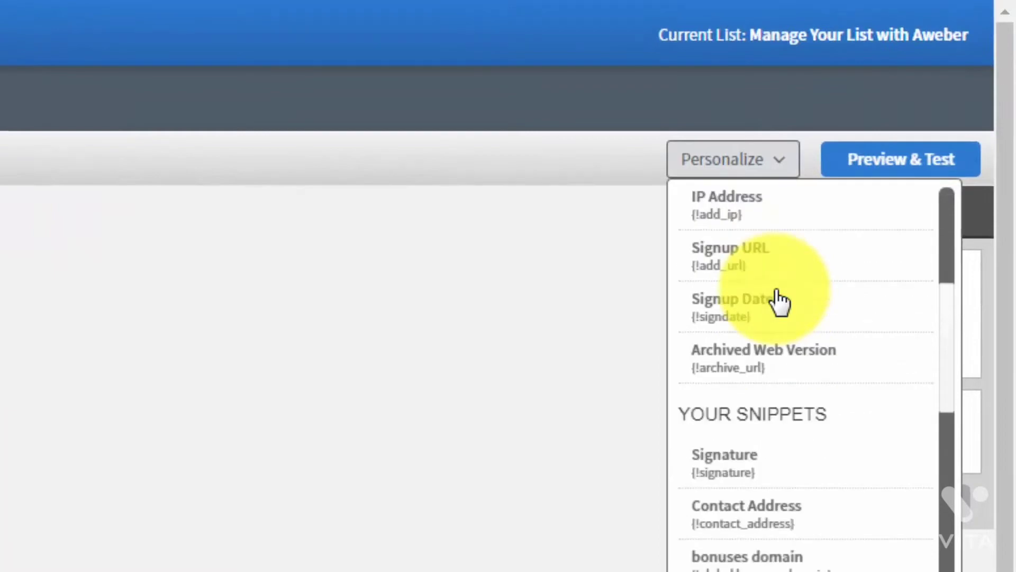
scroll(779, 299, "down", 1)
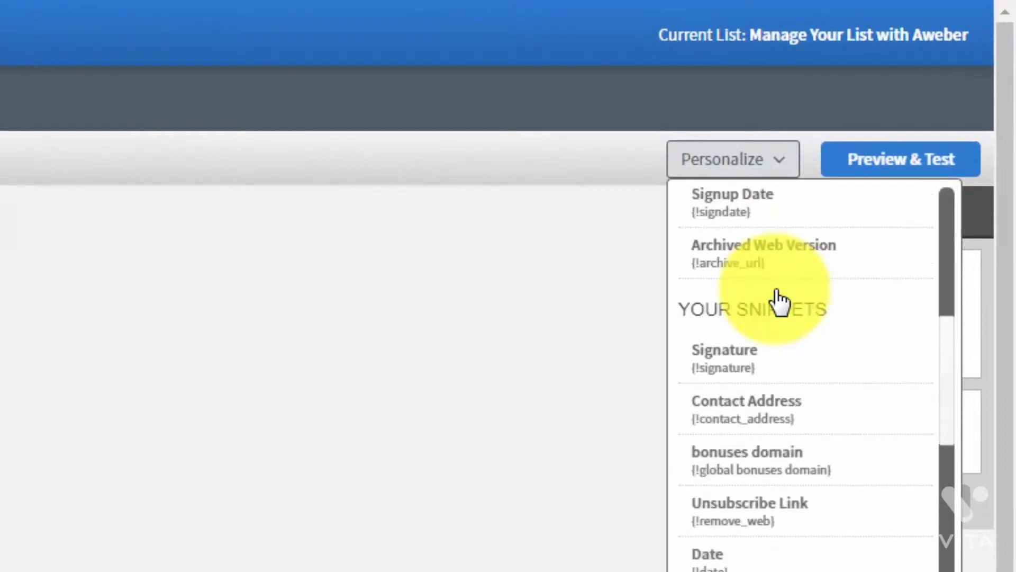
left_click(729, 473)
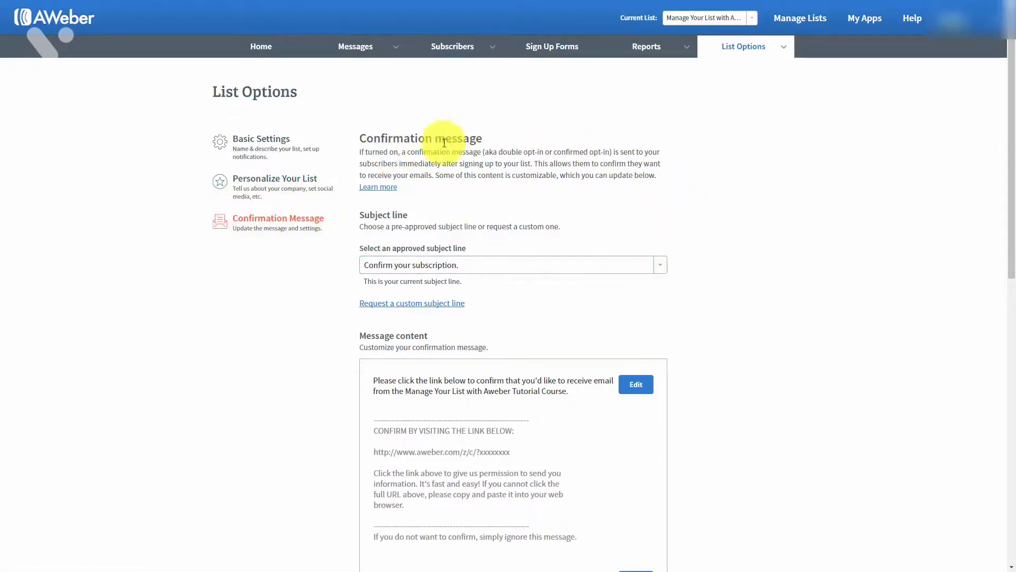
- Turn the confirmation message for AWeber sign up forms off and back on, accepting both confirmations
left_click(683, 218)
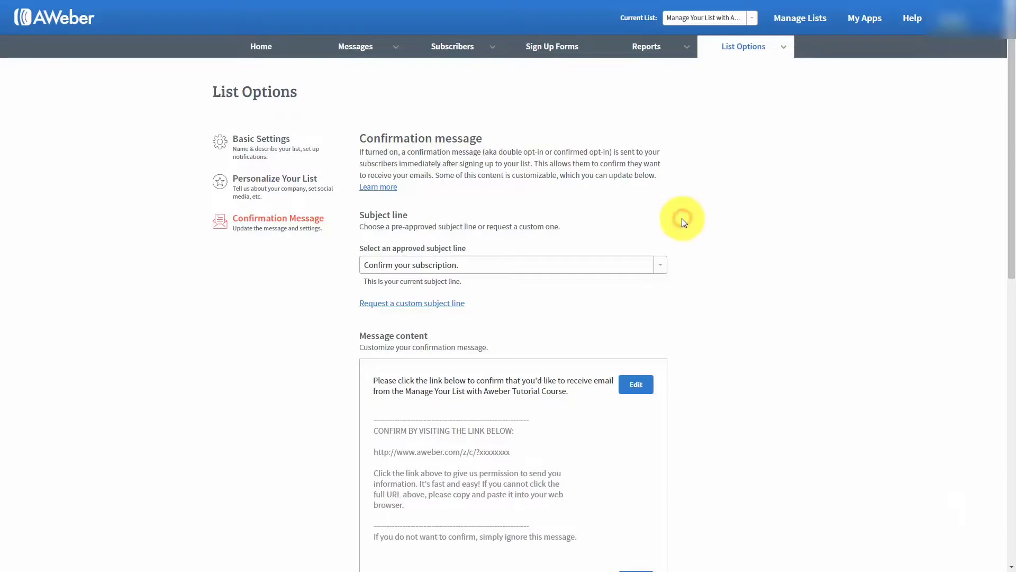
scroll(682, 219, "down", 6)
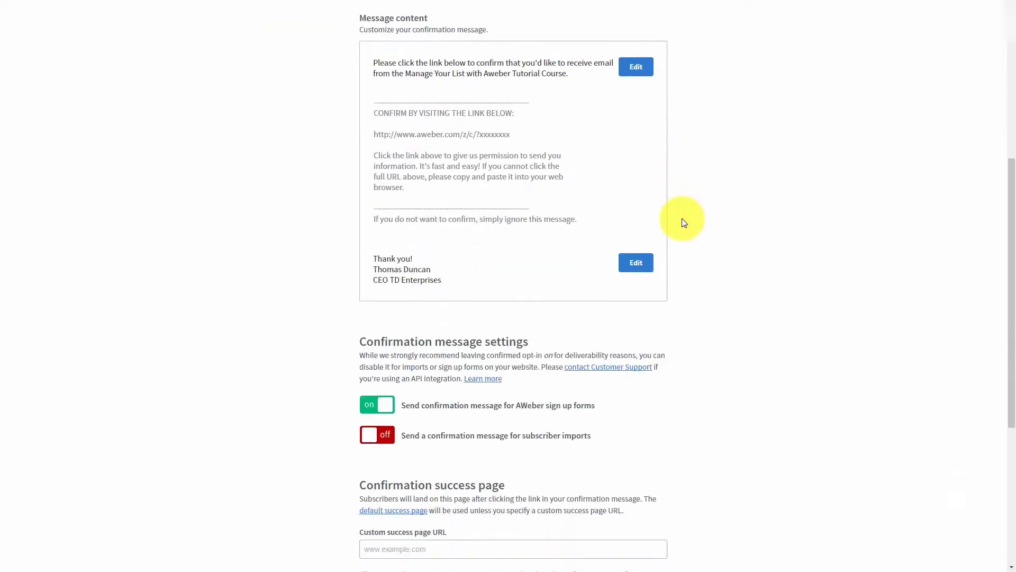
scroll(682, 218, "down", 3)
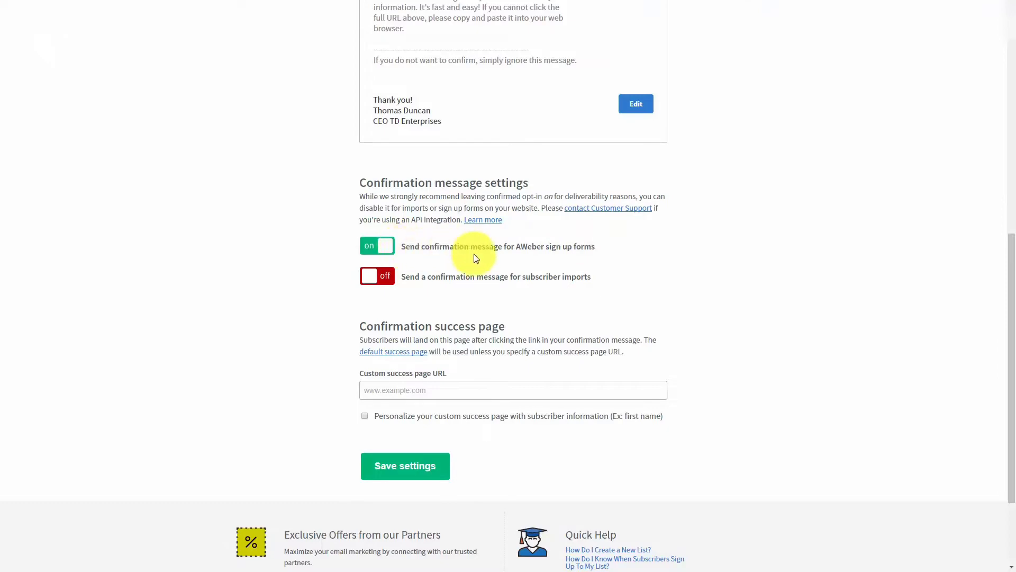
left_click(373, 249)
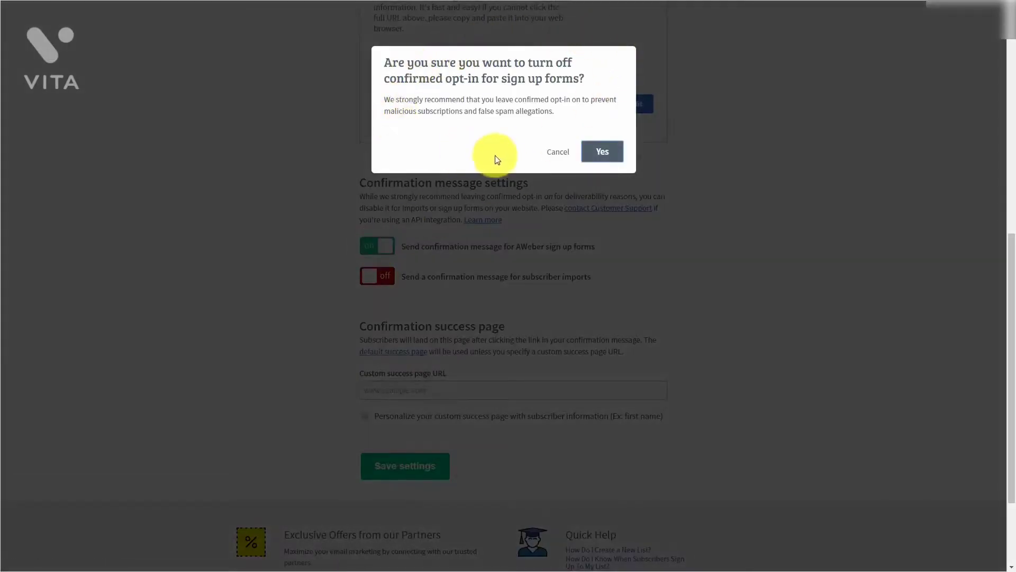
left_click(600, 152)
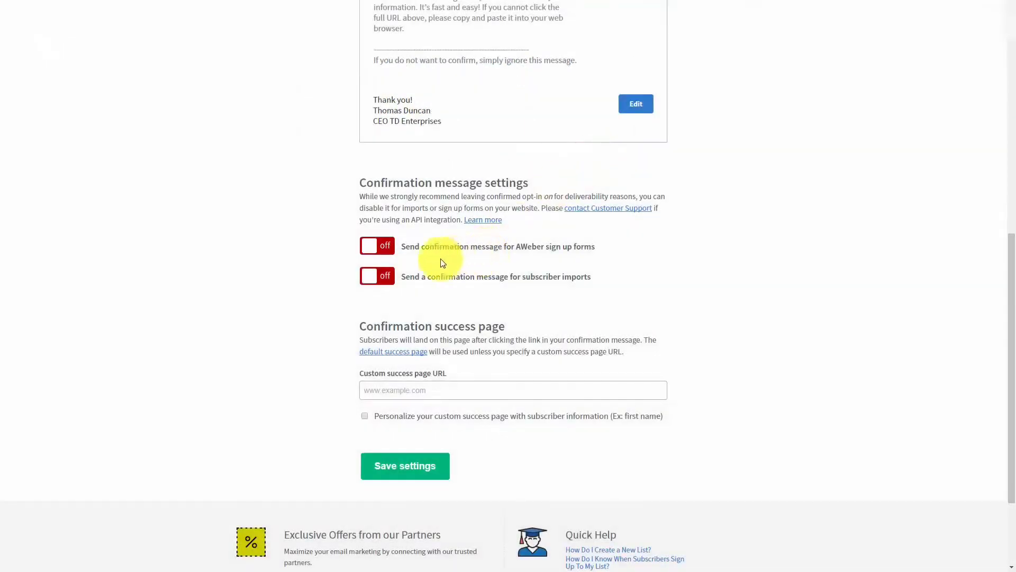
left_click(369, 248)
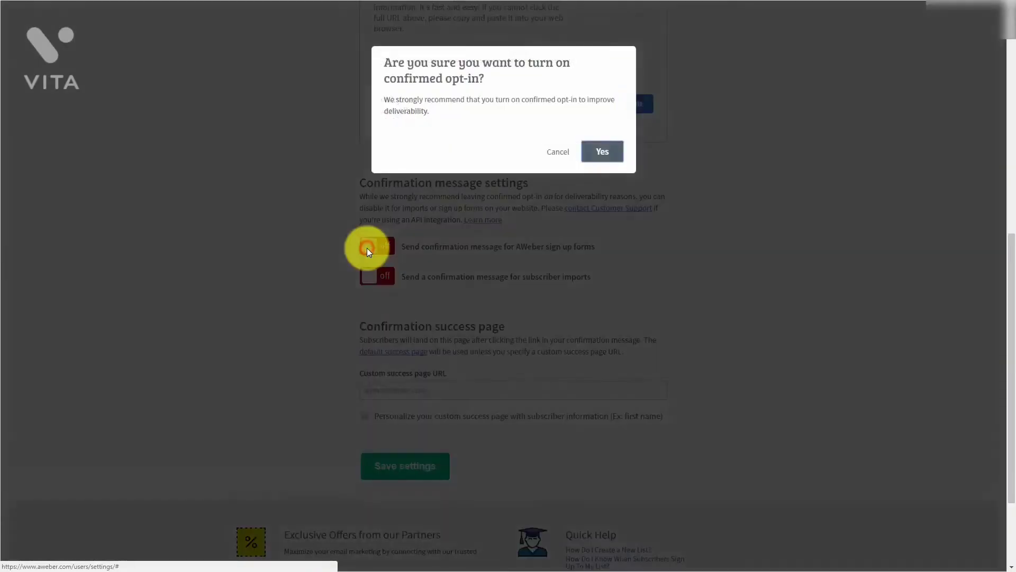
left_click(603, 150)
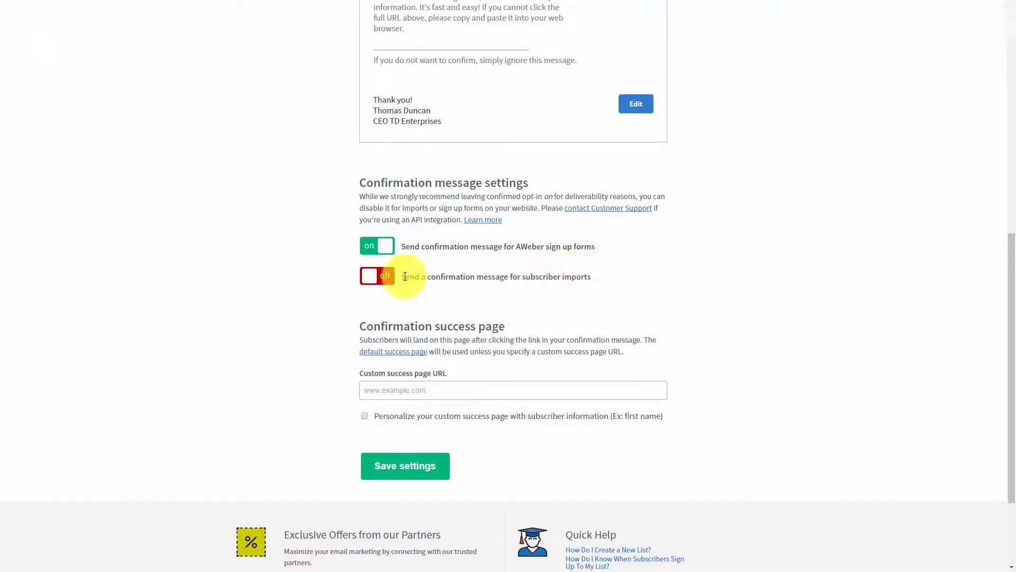
- Turn the confirmation message for subscriber imports on and back off, accepting both confirmations
left_click(368, 277)
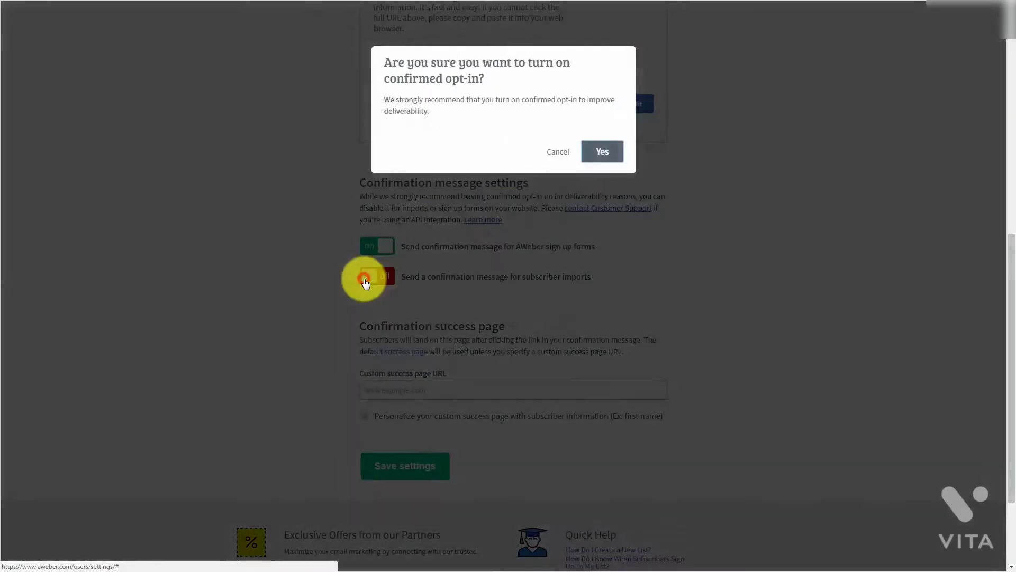
left_click(606, 152)
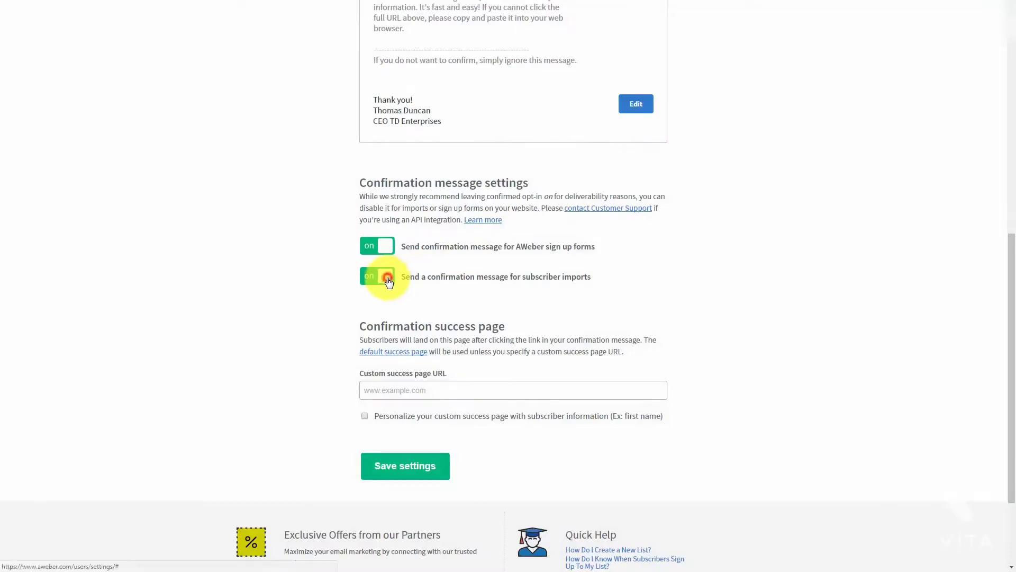
left_click(387, 278)
left_click(603, 153)
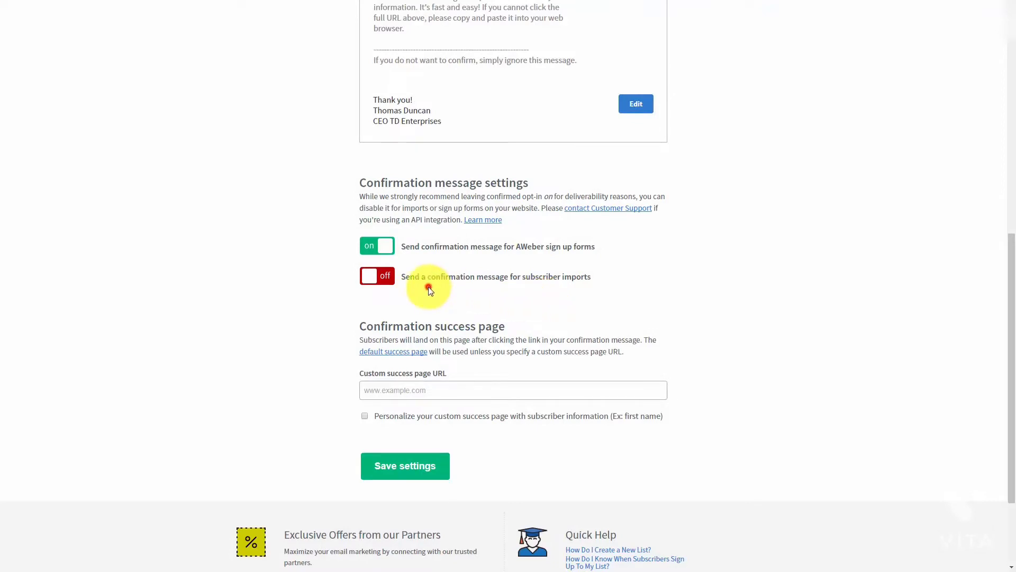
- Check the default confirmation success page and enable personalizing the custom success page with subscriber information
scroll(428, 288, "down", 1)
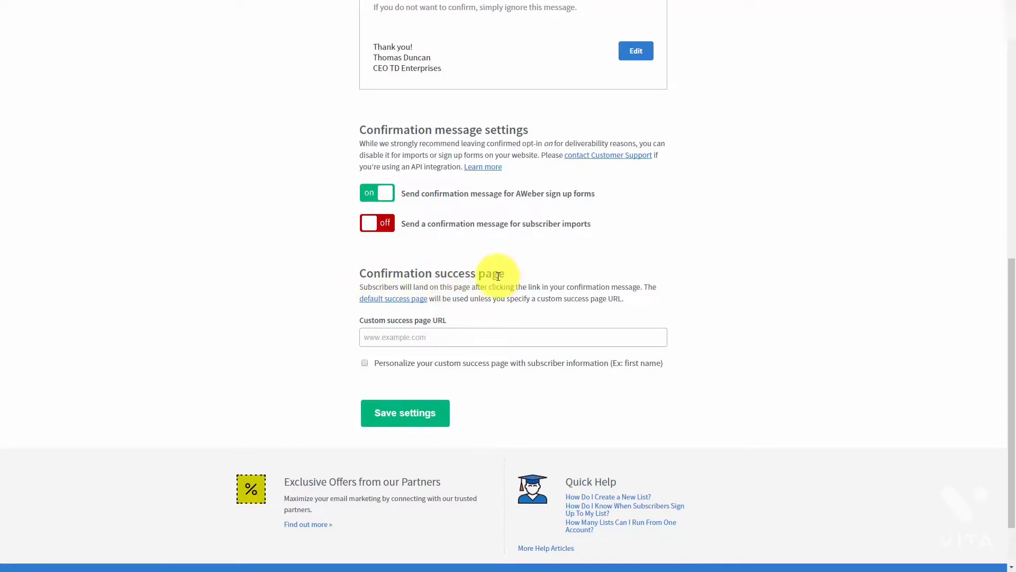
left_click(375, 336)
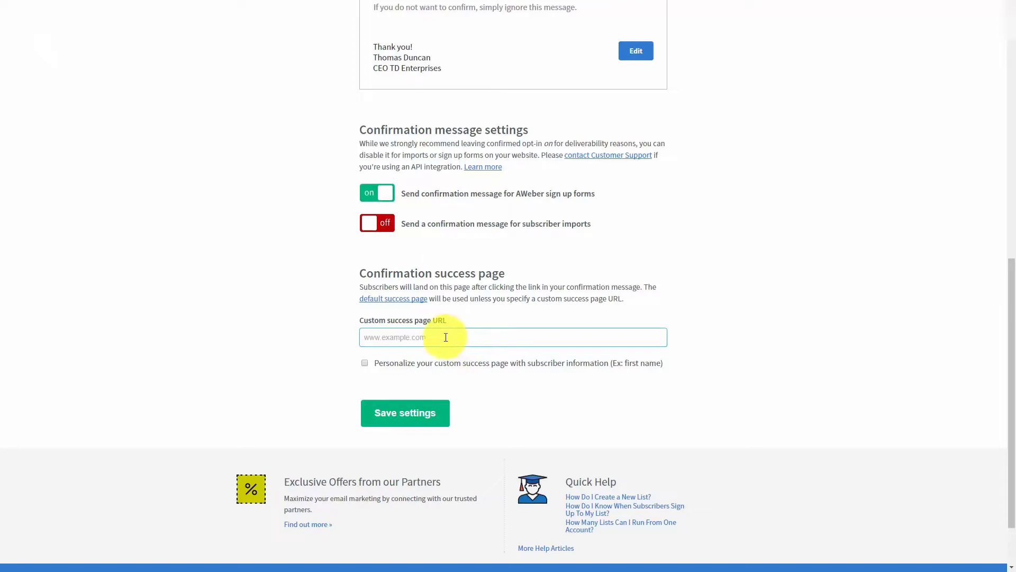
left_click(384, 302)
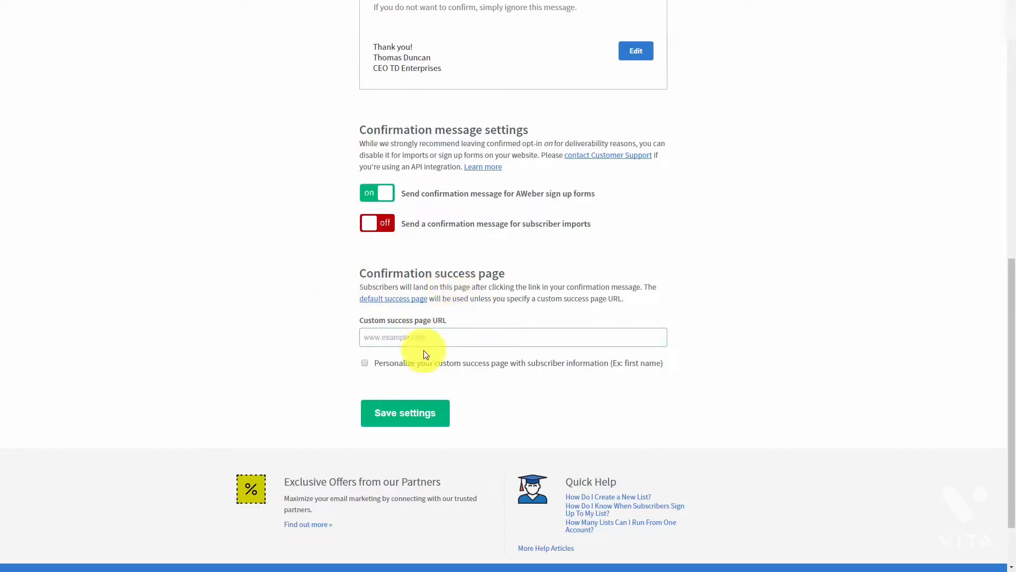
left_click(369, 325)
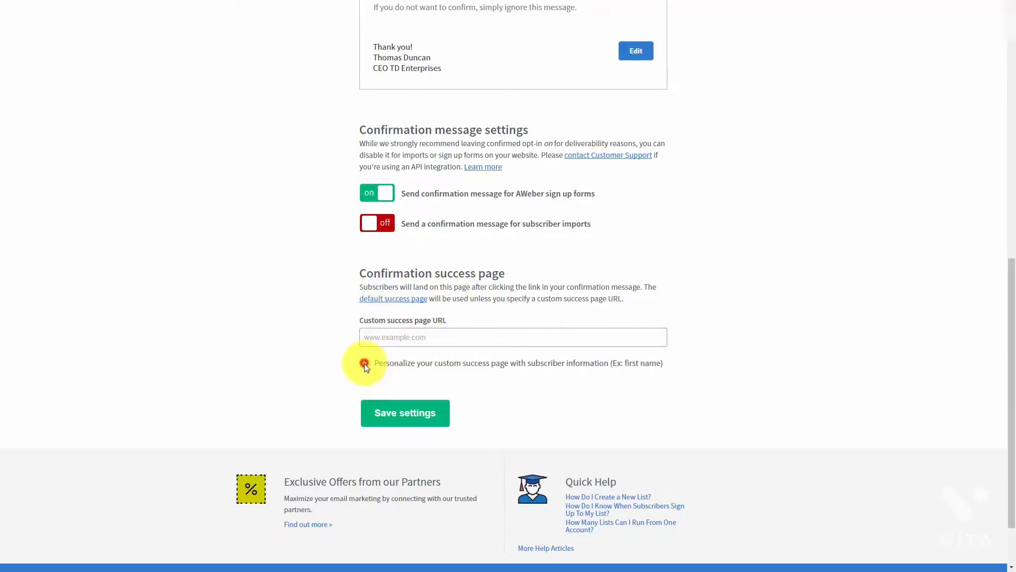
left_click(364, 363)
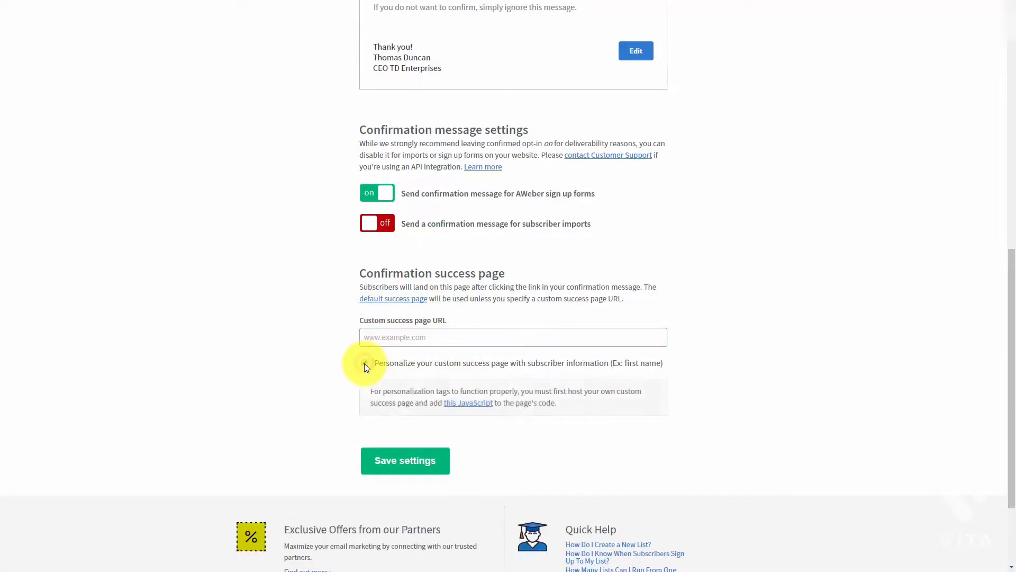
- Open the help article on the personalization JavaScript and select the whole script meant for the page's head section
left_click(452, 410)
scroll(421, 304, "down", 4)
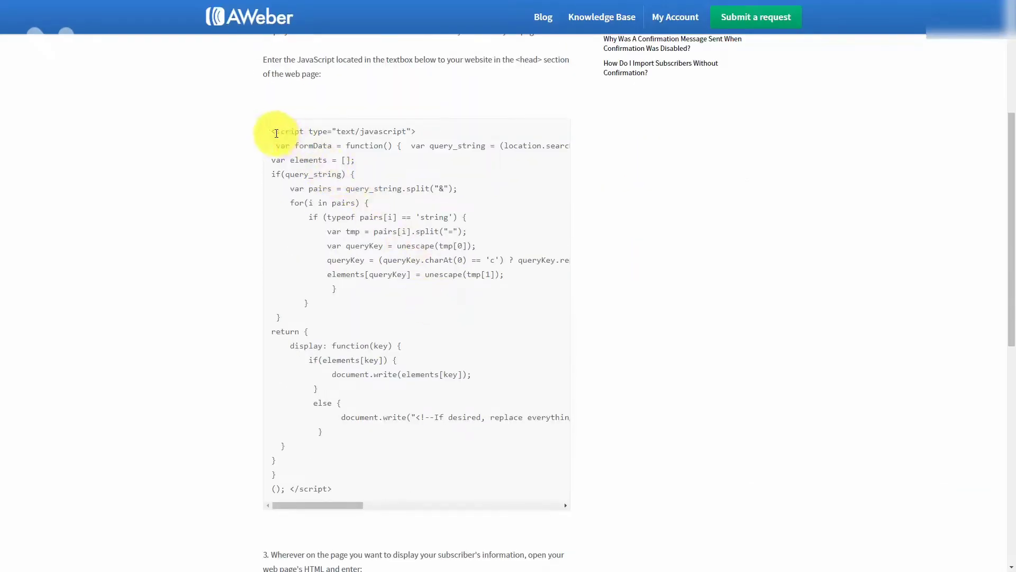
mouse_move(272, 132)
left_mouse_down()
mouse_move(311, 438)
mouse_move(329, 488)
mouse_move(352, 488)
mouse_move(256, 192)
mouse_move(252, 139)
mouse_move(271, 135)
left_mouse_up()
left_click(345, 490)
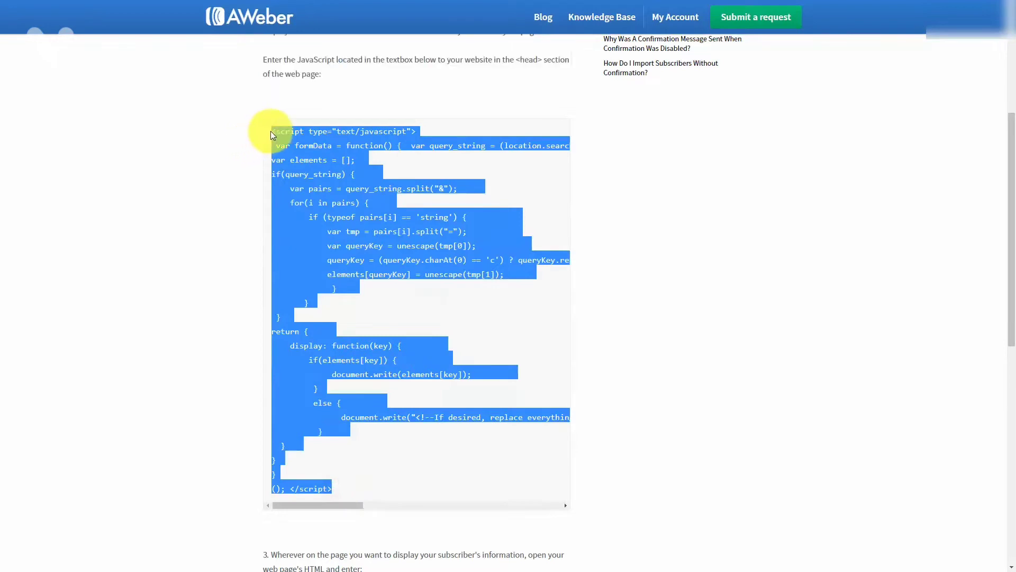
- Highlight the script lines in the help article that display the subscriber's name and the subscriber's email
scroll(220, 206, "down", 9)
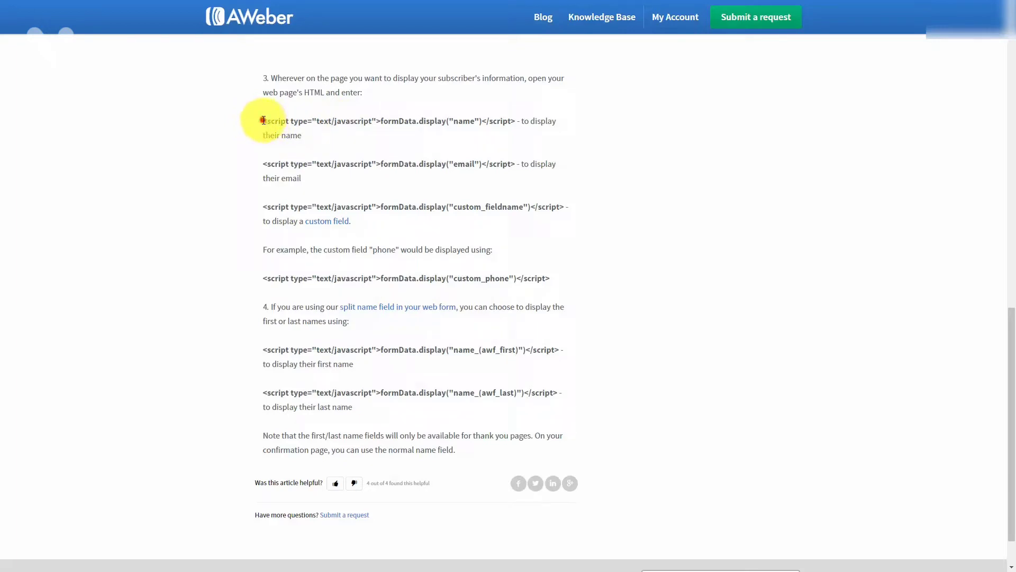
left_click_drag(263, 121, 517, 121)
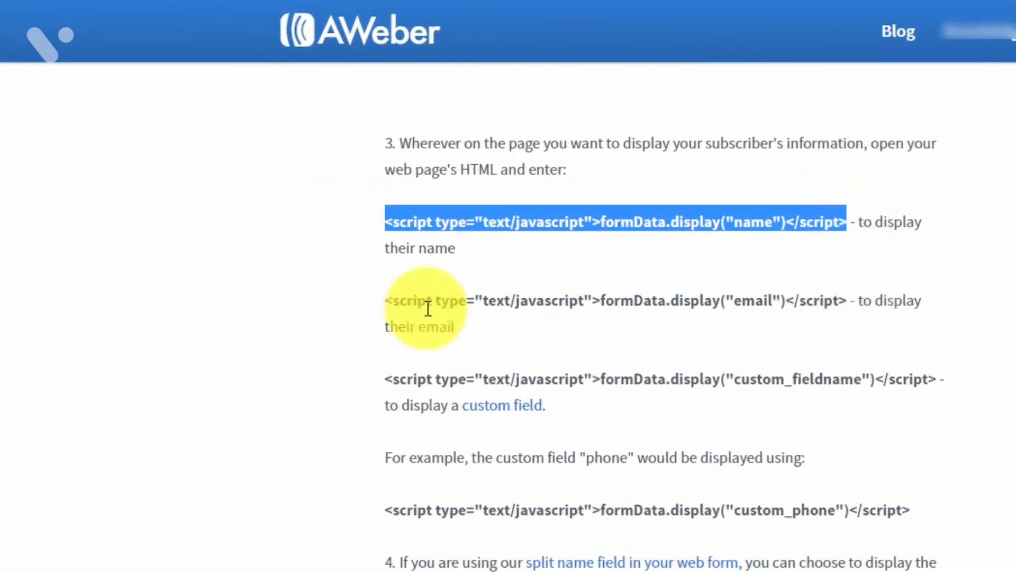
left_click(335, 290)
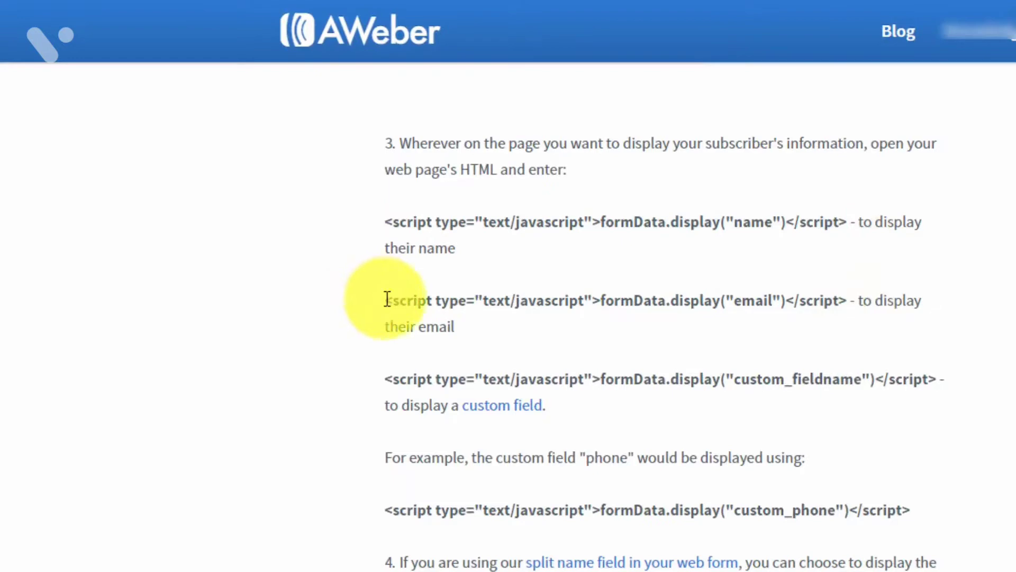
left_click_drag(387, 299, 848, 300)
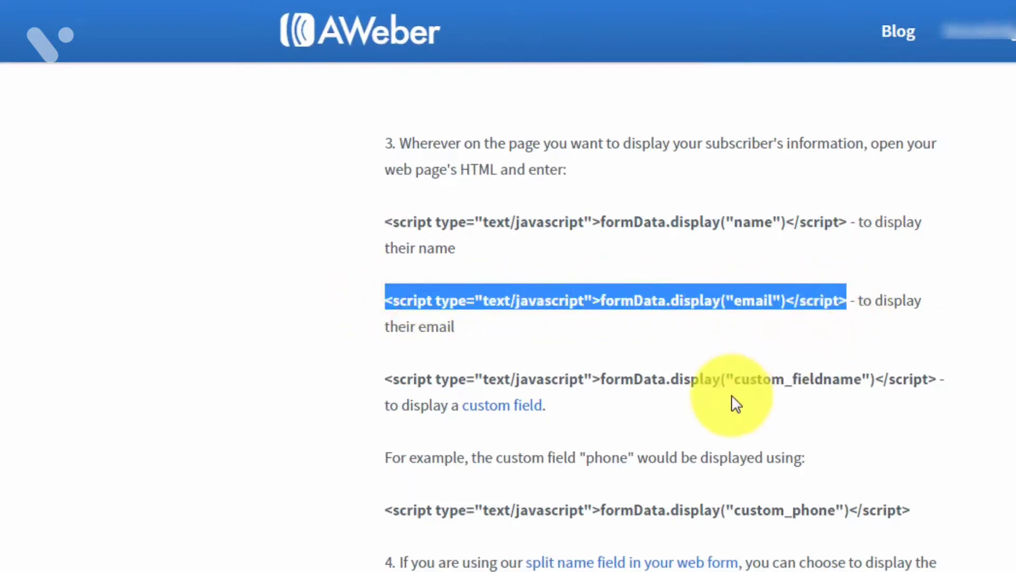
left_click(642, 344)
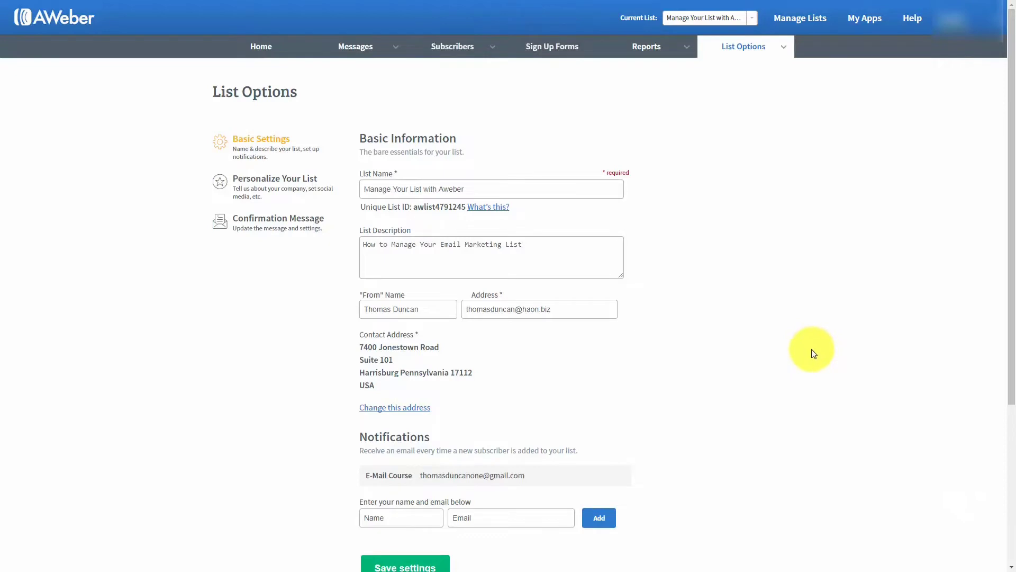
- Open the Custom Fields page for the current list
left_click(786, 51)
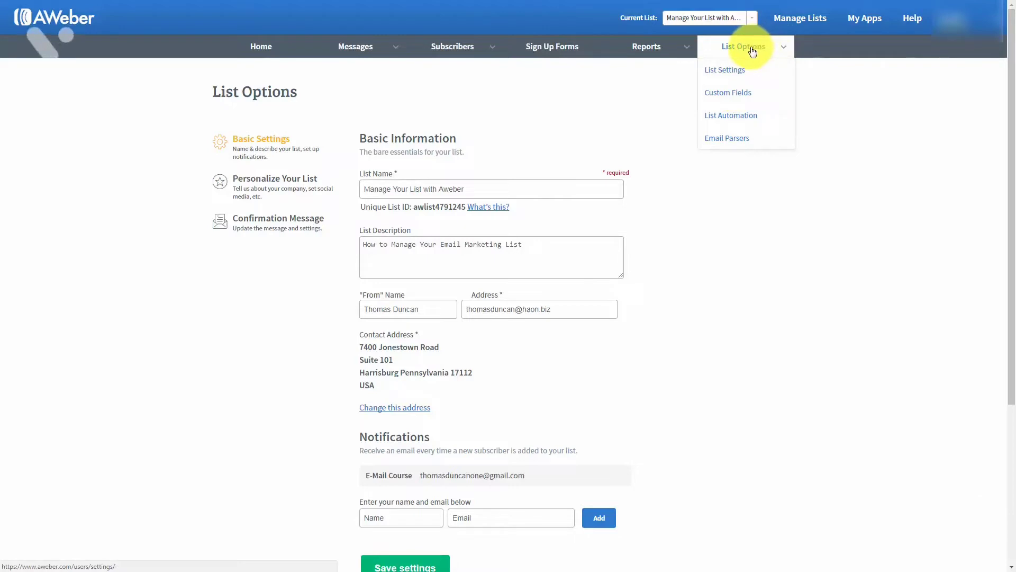
left_click(730, 100)
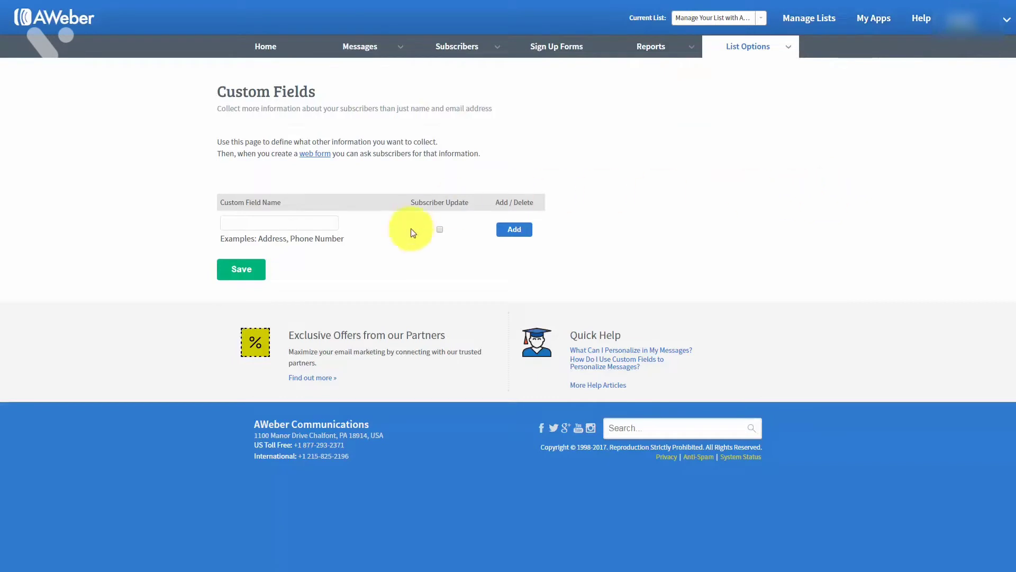
mouse_move(282, 234)
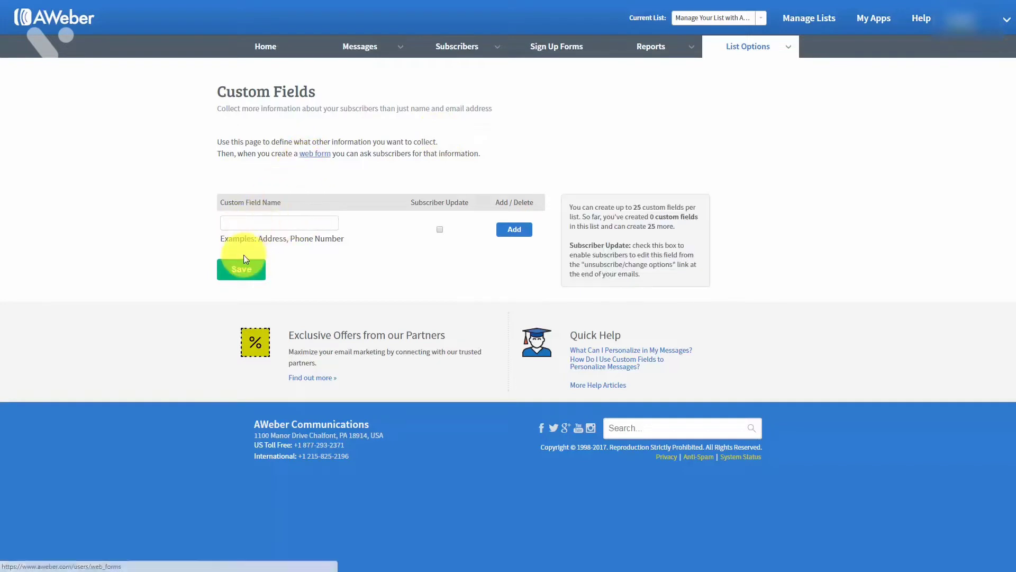
- Add a custom field named Birthdate that subscribers are allowed to update
mouse_move(243, 194)
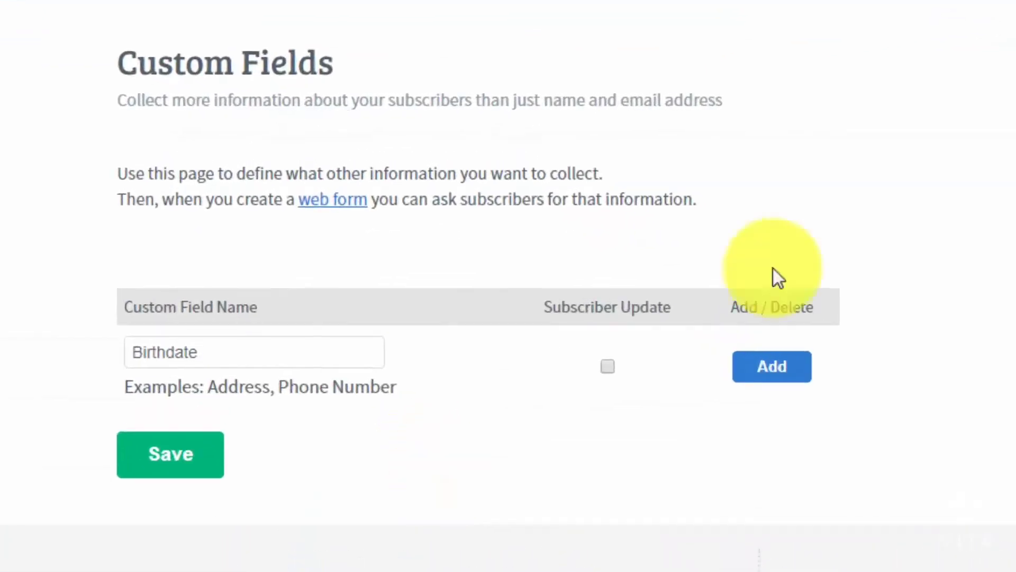
mouse_move(293, 469)
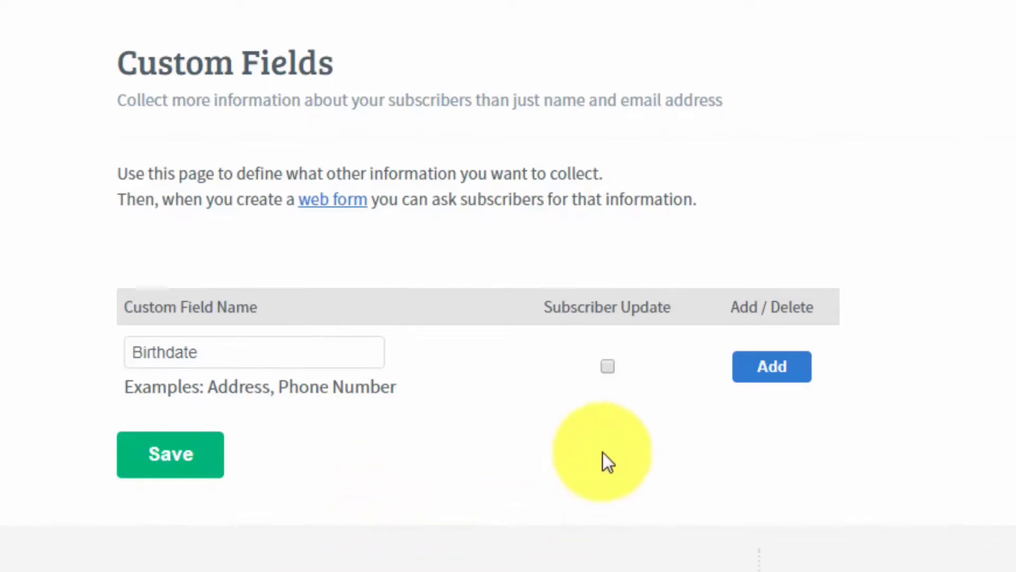
left_click(611, 367)
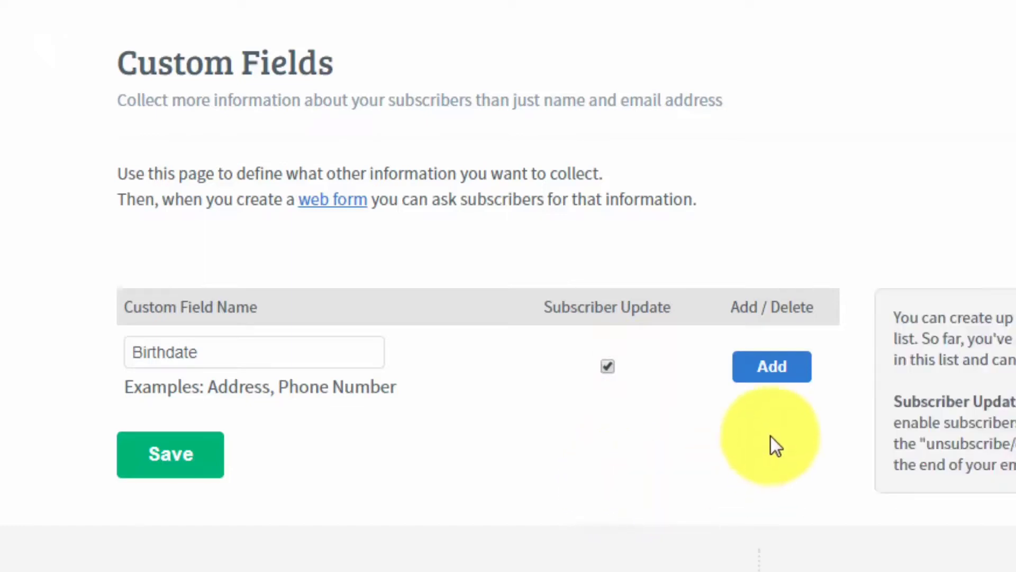
left_click(773, 368)
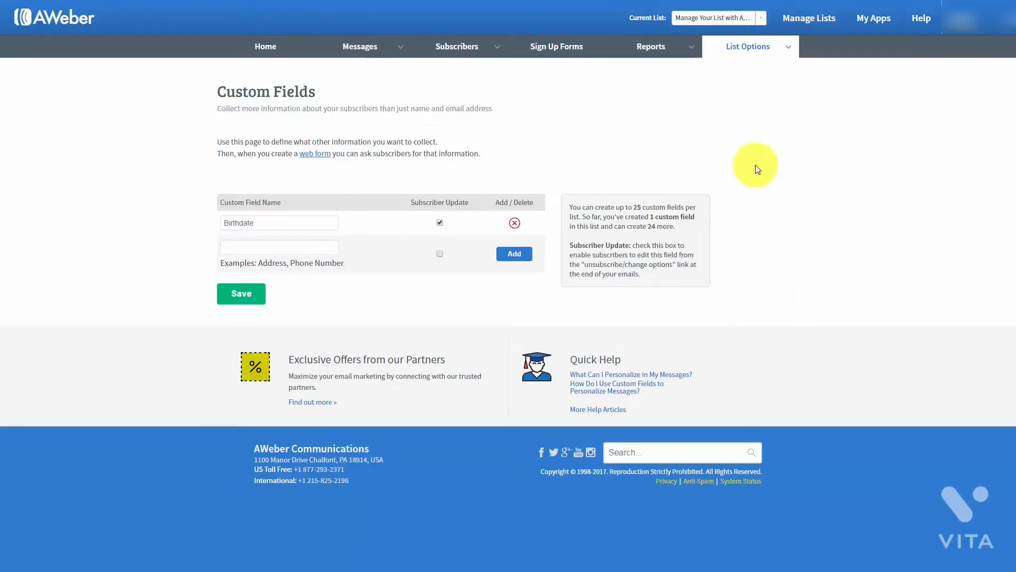
- Save a list automation rule that unsubscribes people from Manage Your List with Aweber when they subscribe to Strategic Marketing
mouse_move(784, 48)
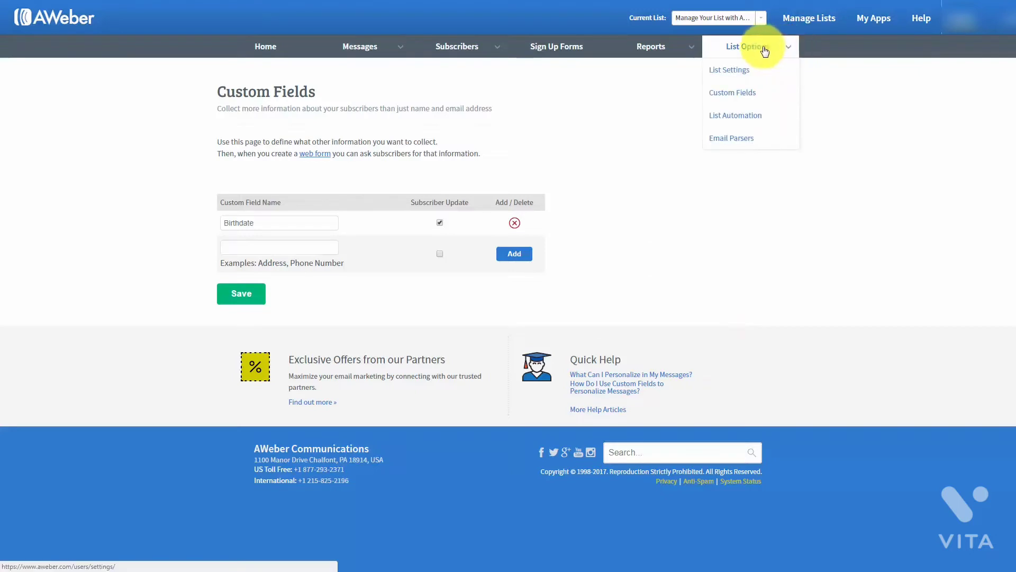
left_click(735, 122)
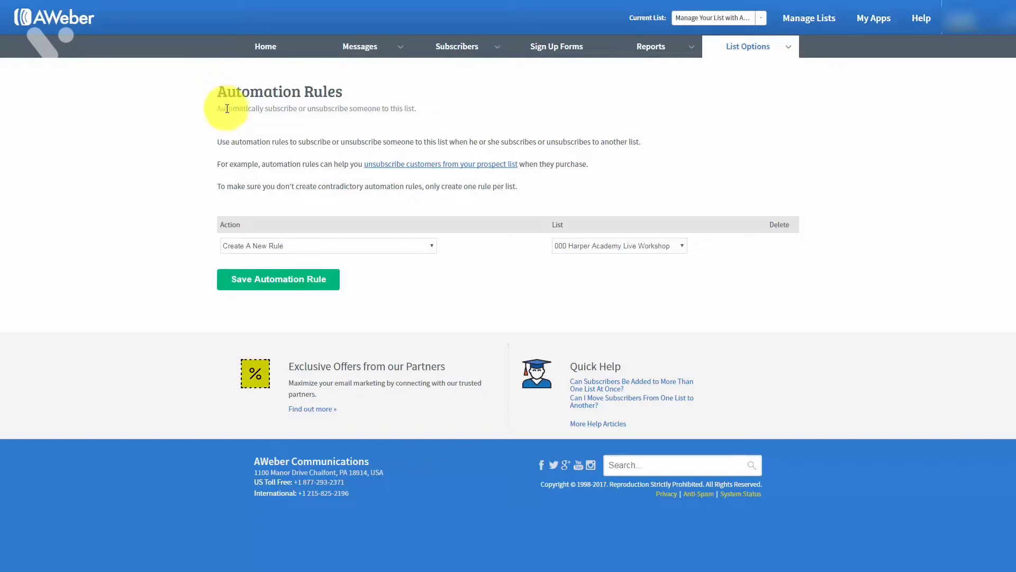
left_click(427, 248)
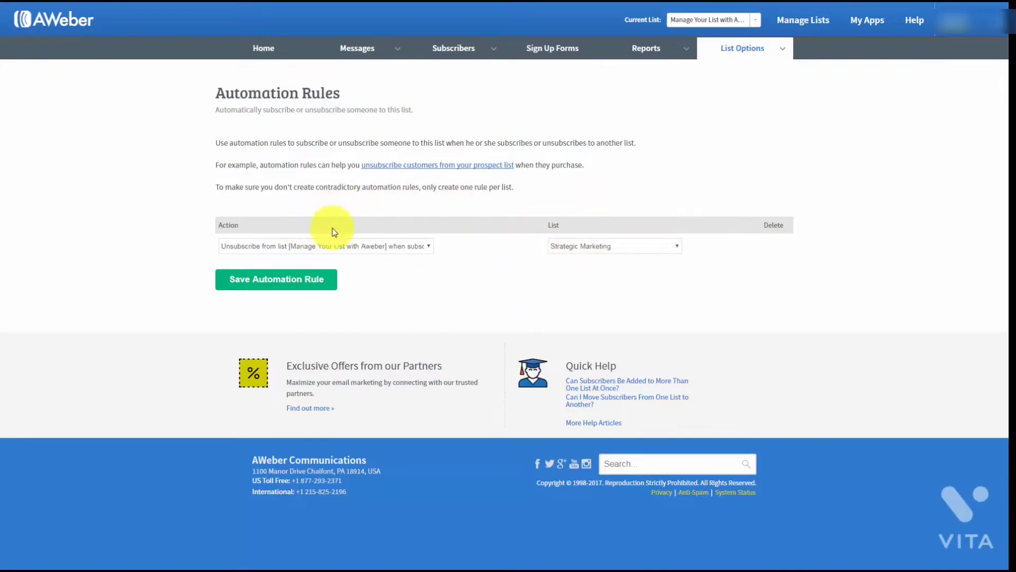
left_click(296, 282)
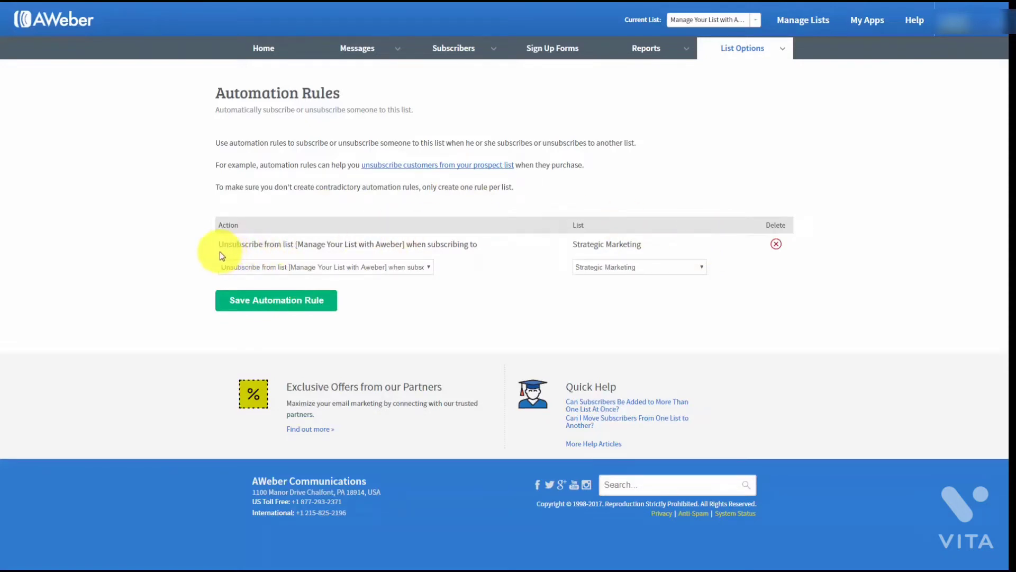
- Delete the automation rule for the Strategic Marketing list
left_click(775, 245)
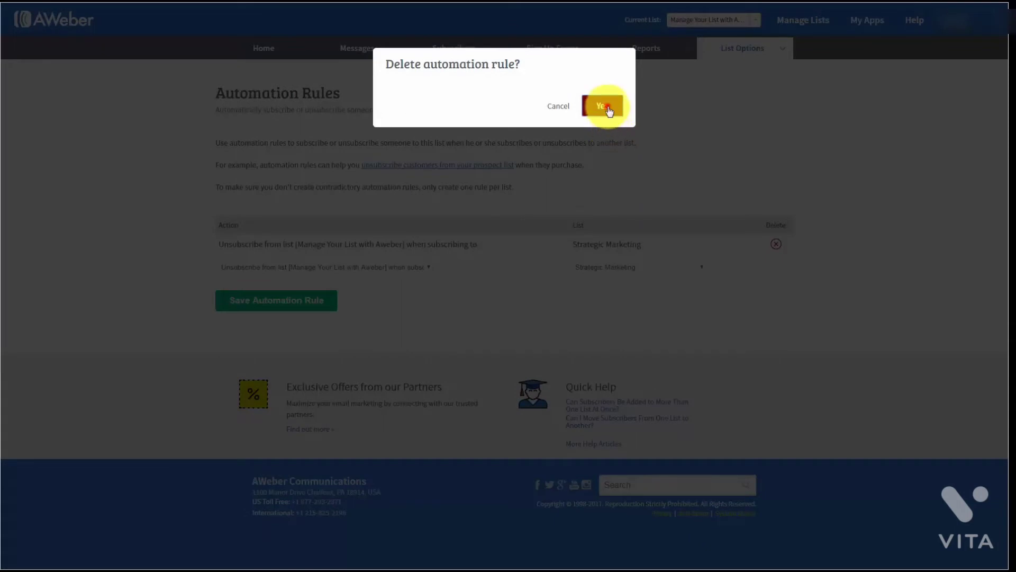
left_click(603, 106)
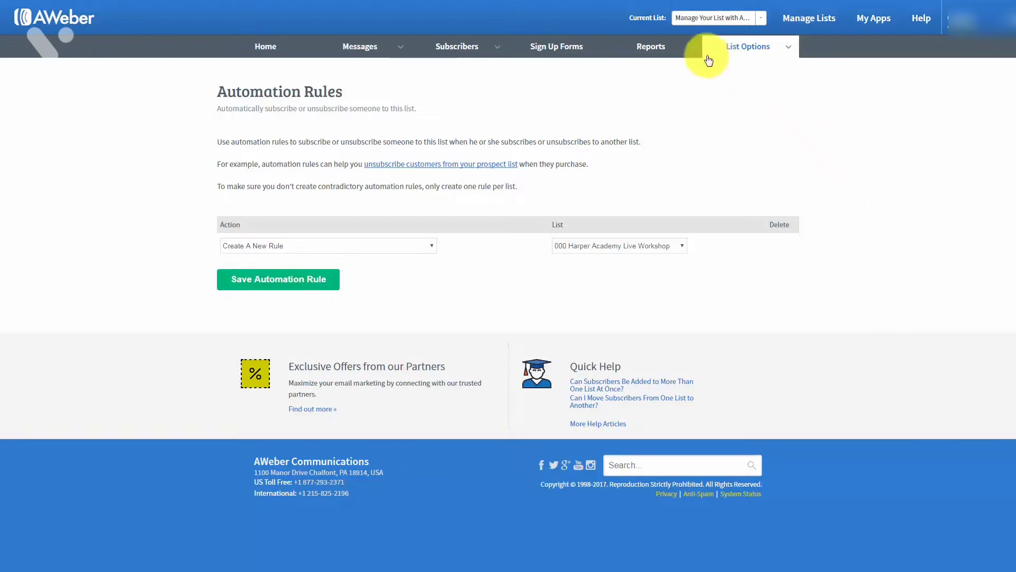
- Open the reports settings and copy the whole analytics tracking script from Step 1 of Analytics Setup
mouse_move(680, 50)
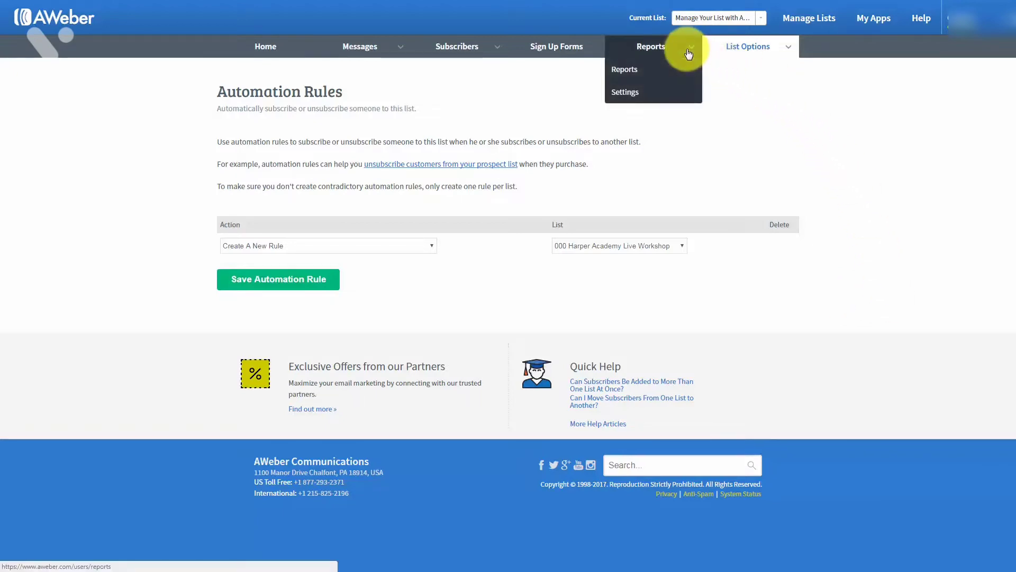
left_click(627, 93)
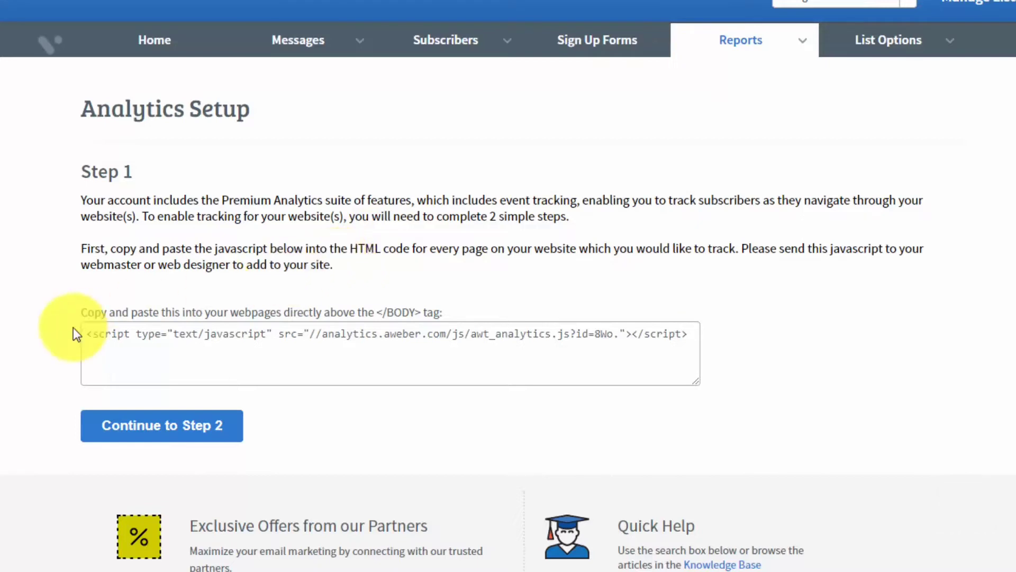
left_click(88, 334)
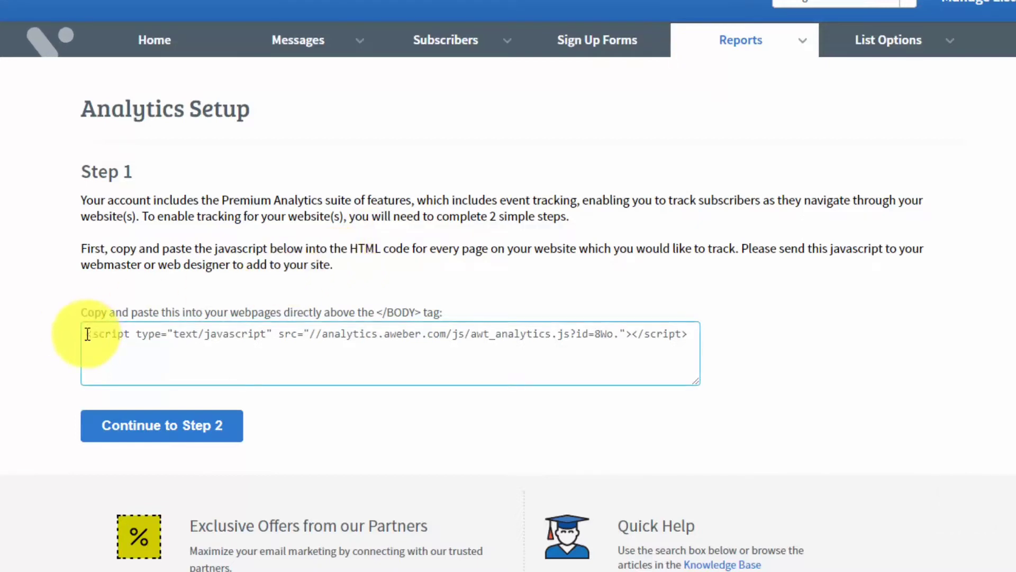
left_click_drag(87, 334, 319, 334)
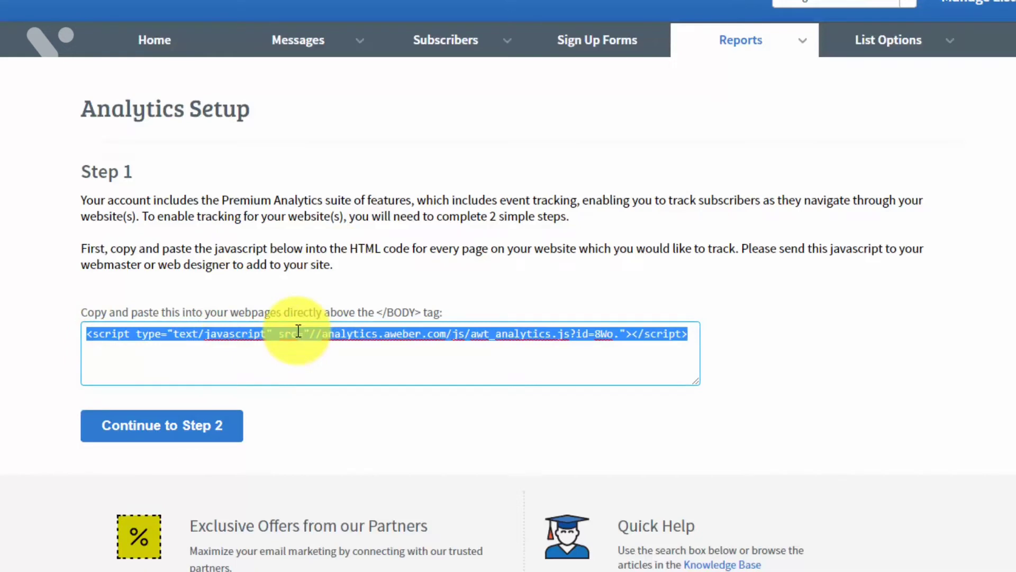
right_click(298, 331)
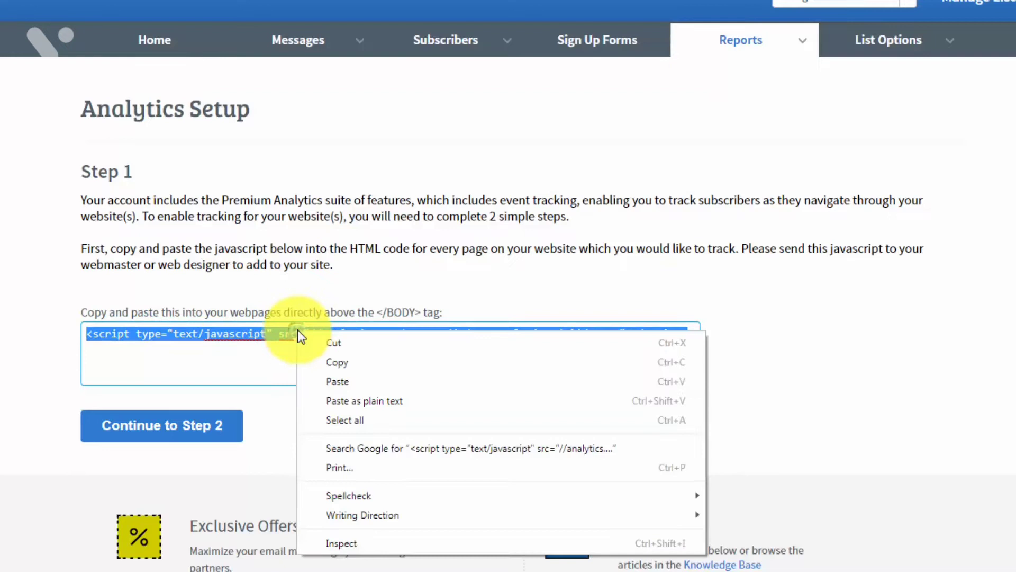
left_click(338, 361)
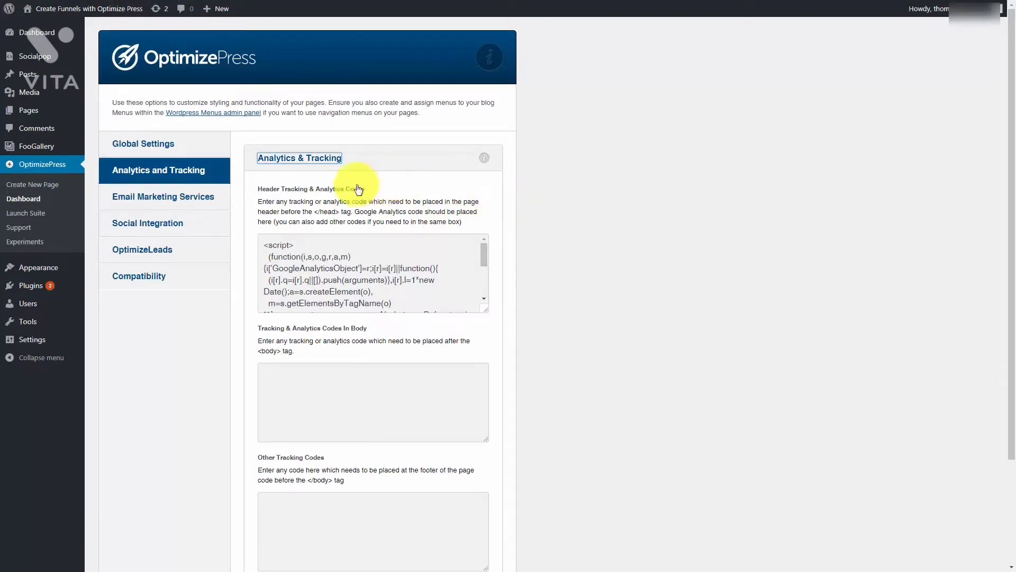
- Switch to OptimizePress's Analytics and Tracking settings, paste the copied script into Tracking & Analytics Codes In Body, and save the settings
left_click(268, 370)
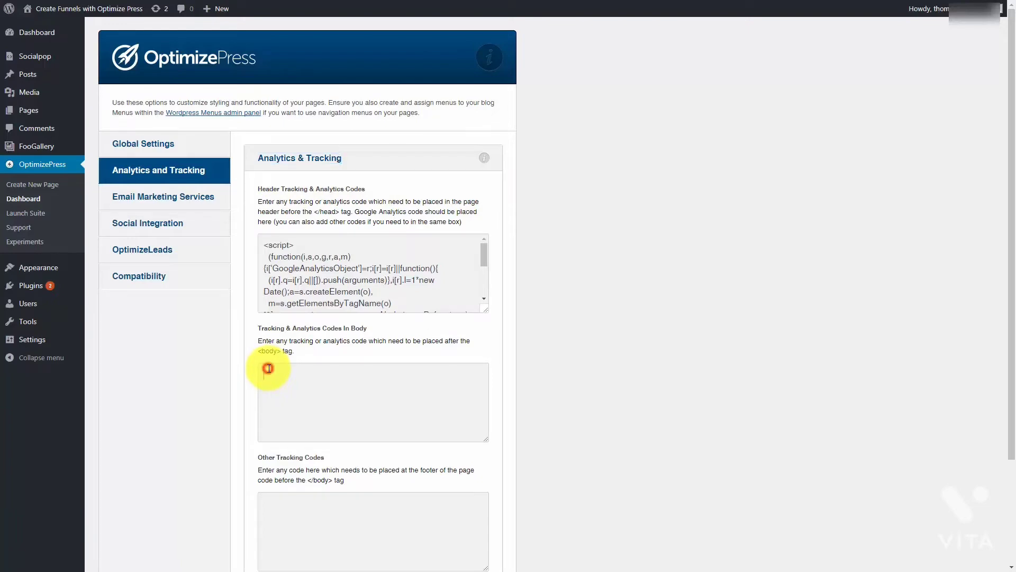
right_click(269, 369)
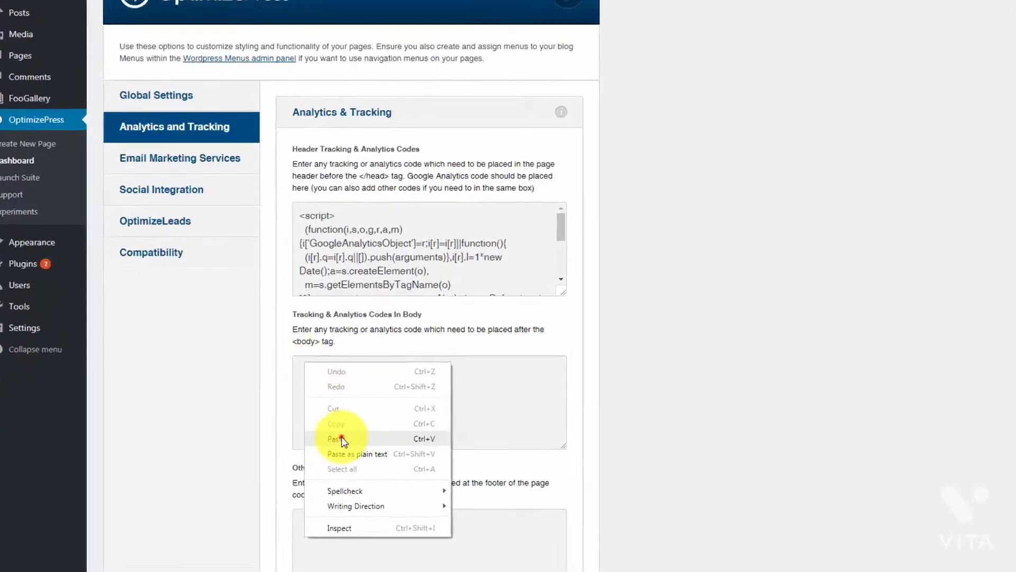
left_click(341, 439)
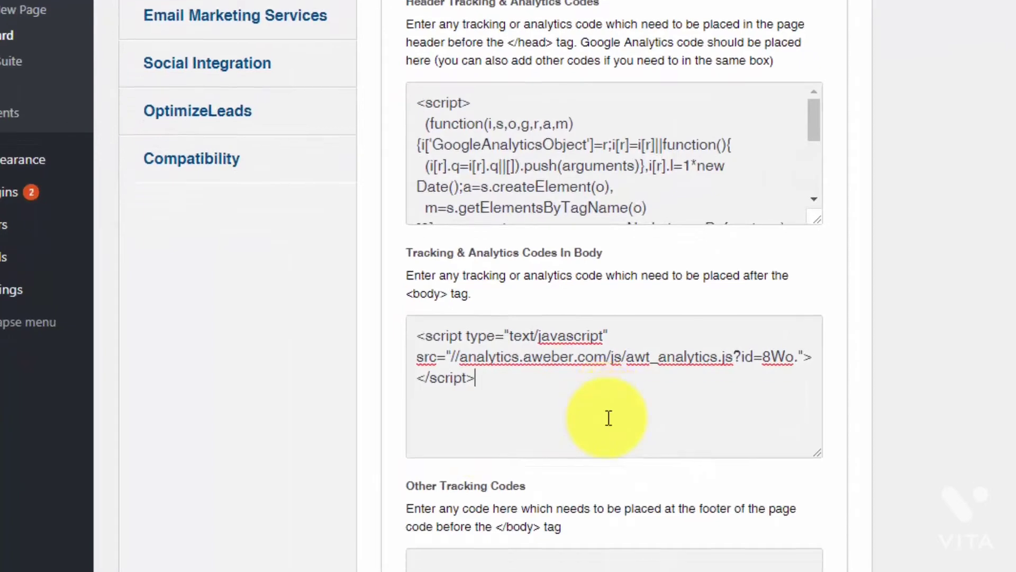
scroll(608, 417, "down", 5)
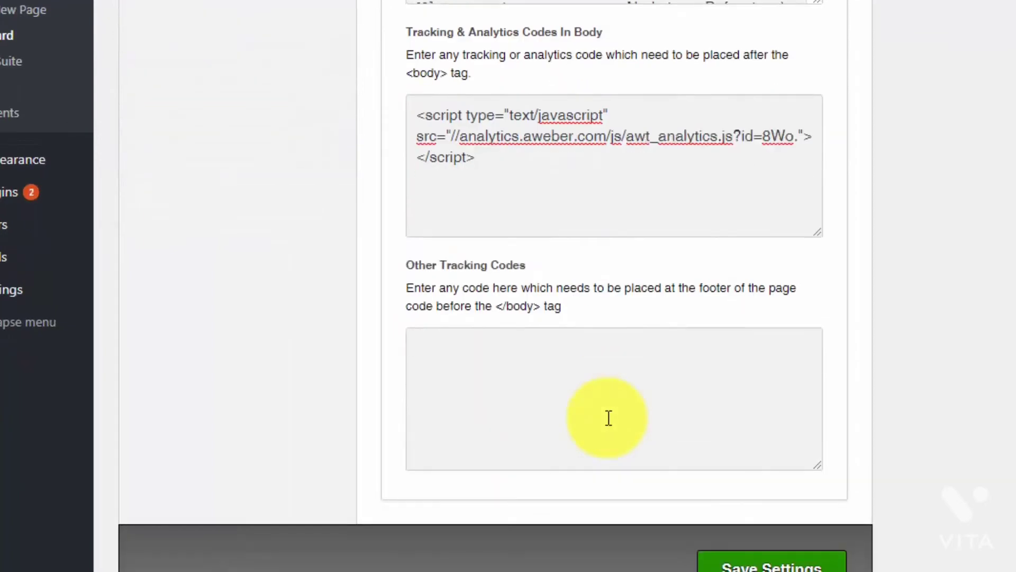
left_click(746, 562)
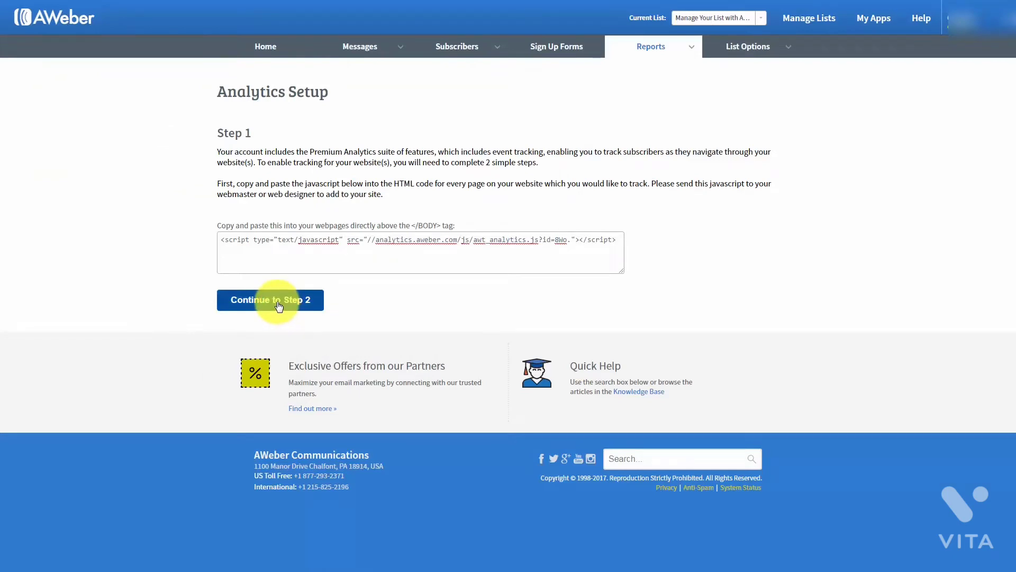
left_click(279, 307)
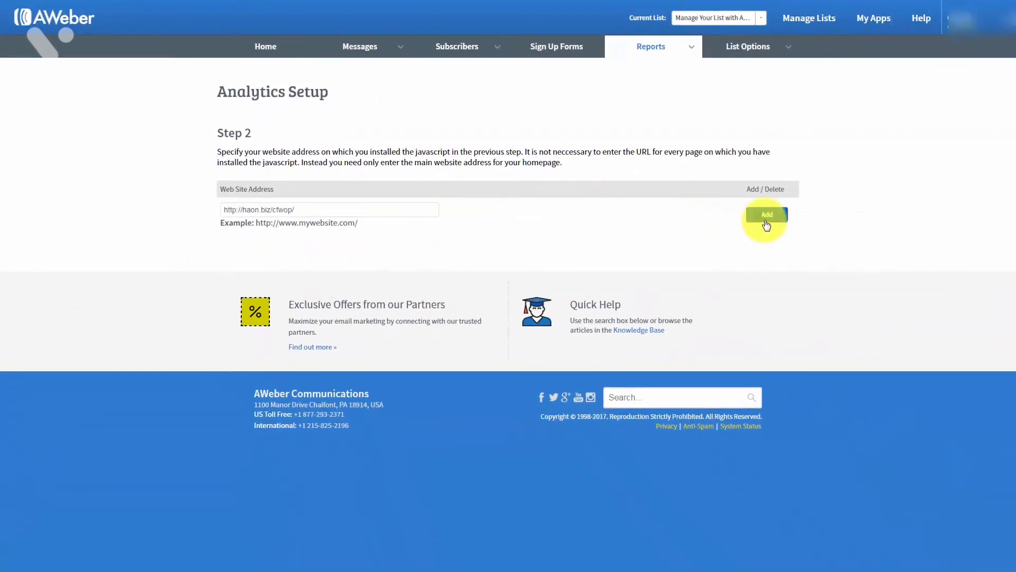
left_click(923, 256)
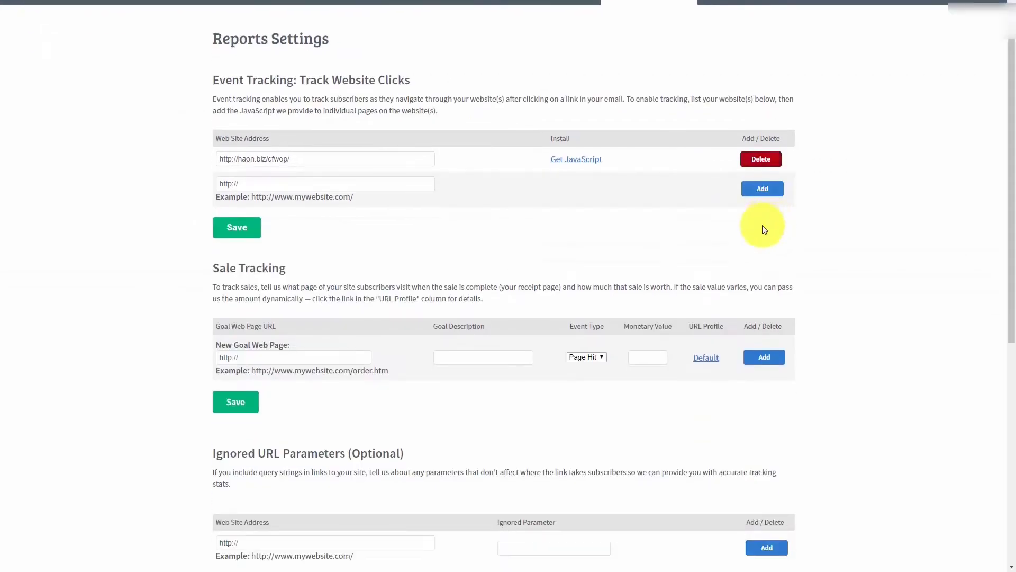
scroll(704, 163, "up", 1)
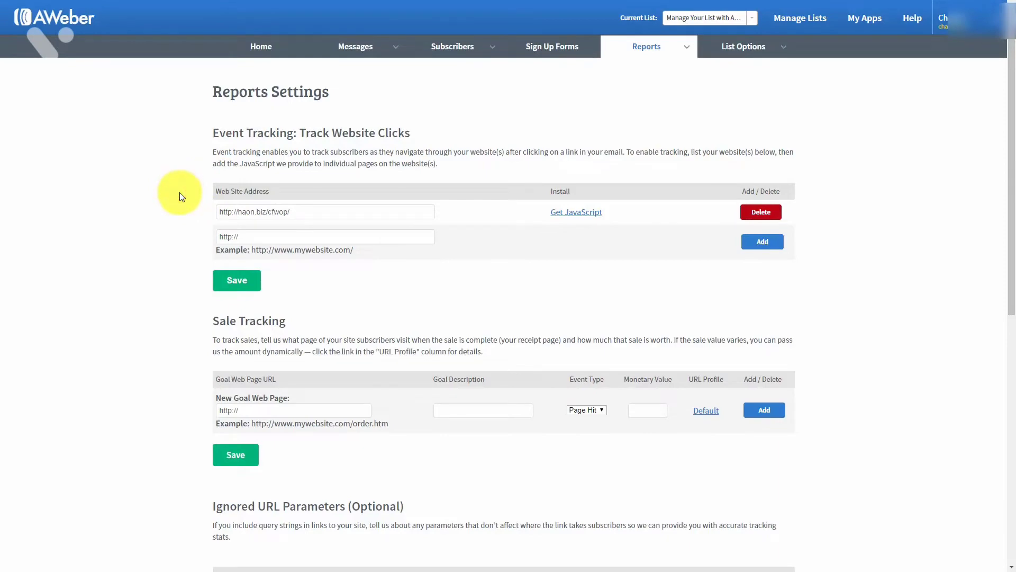
scroll(177, 197, "down", 2)
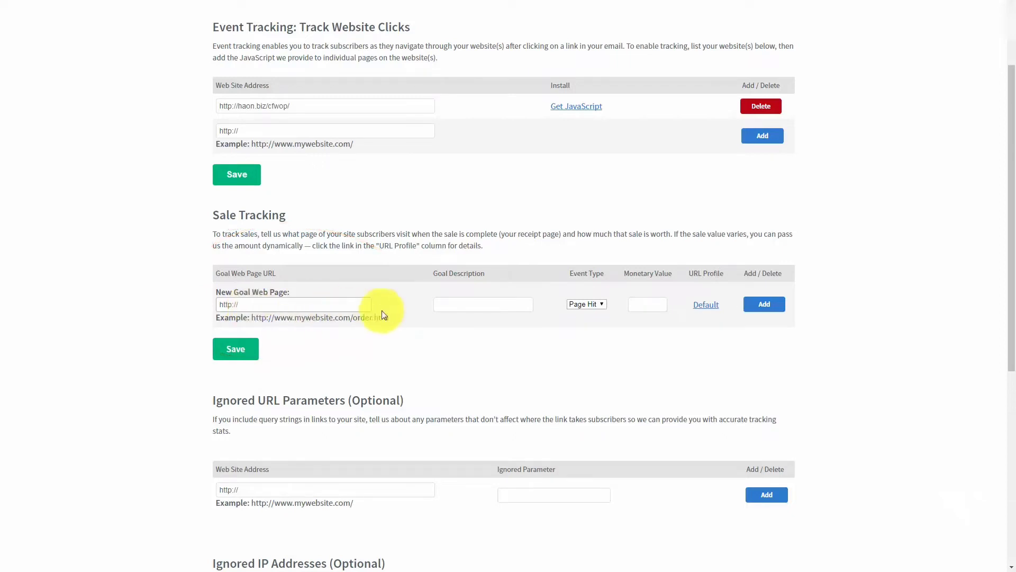
left_click(455, 305)
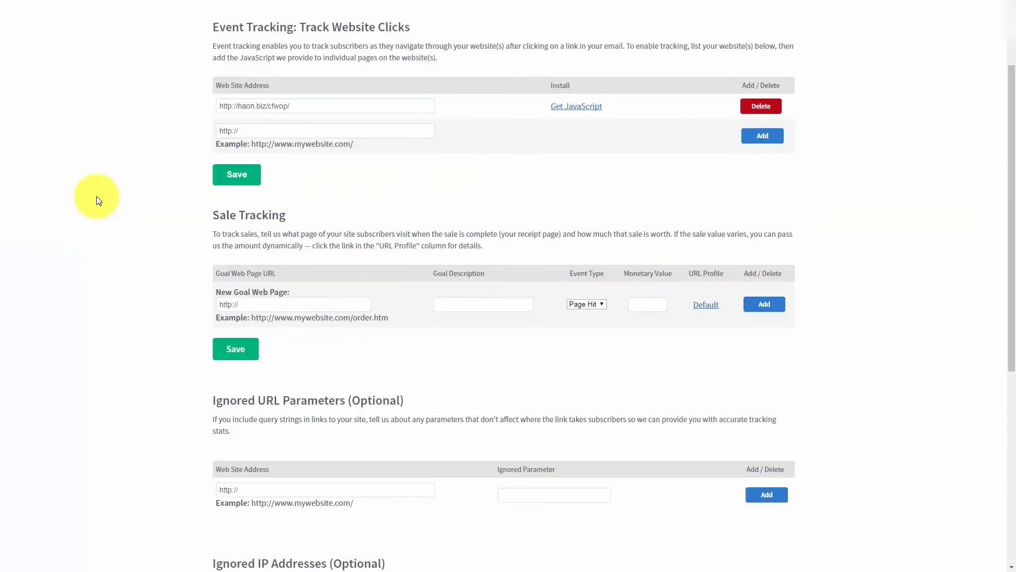
left_click_drag(263, 300, 225, 300)
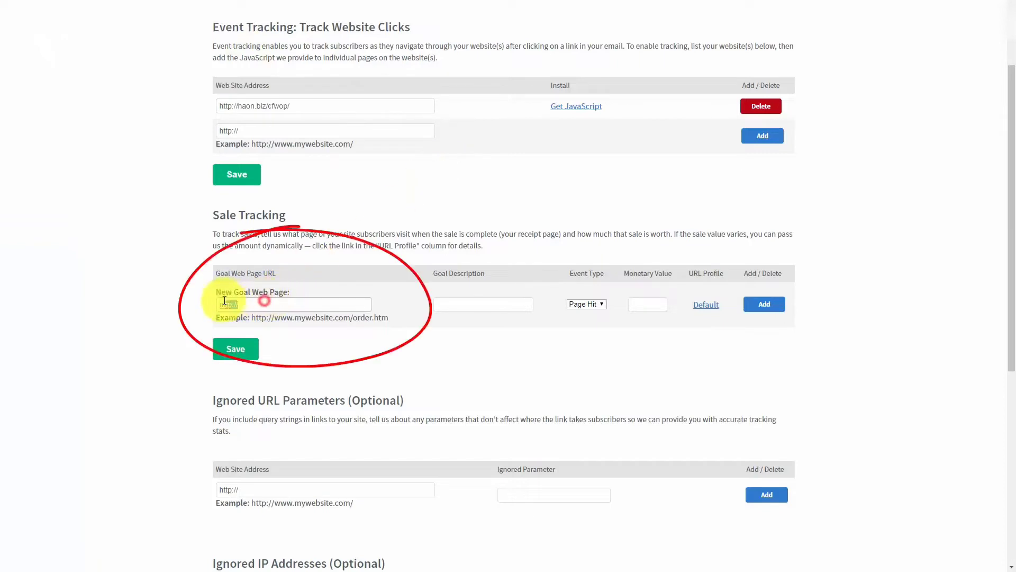
key("ctrl+v")
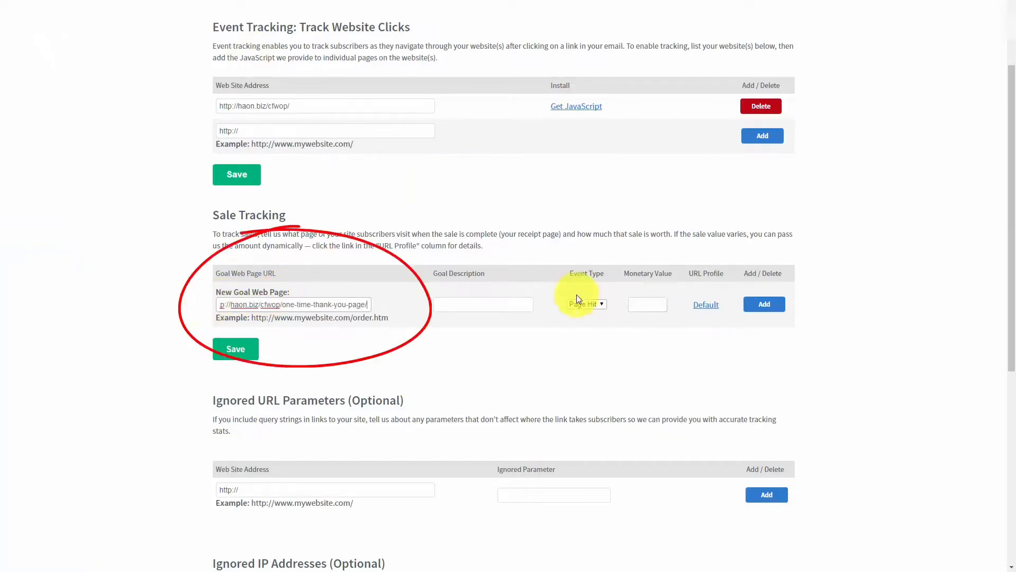
left_click(462, 300)
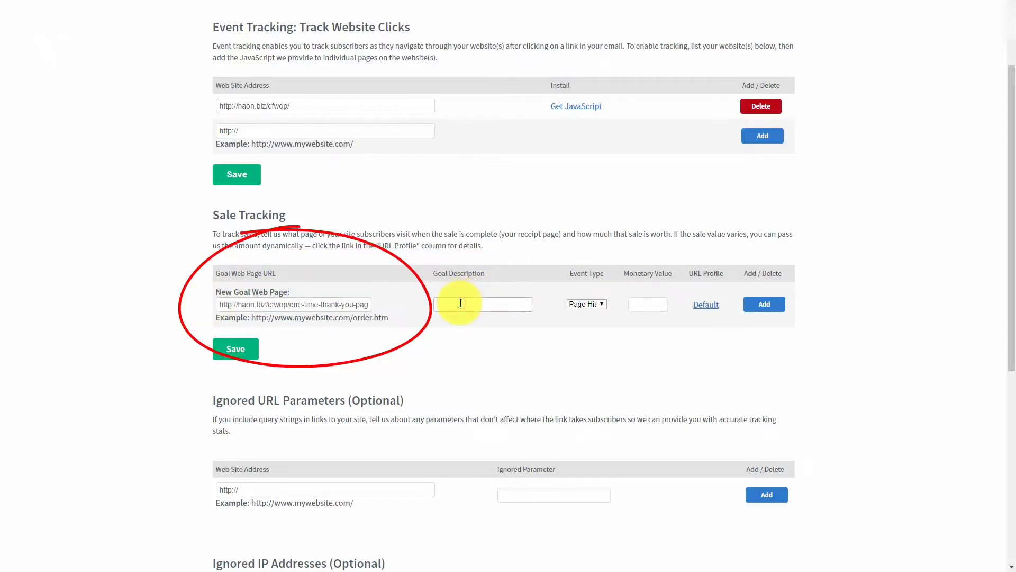
type("Sale")
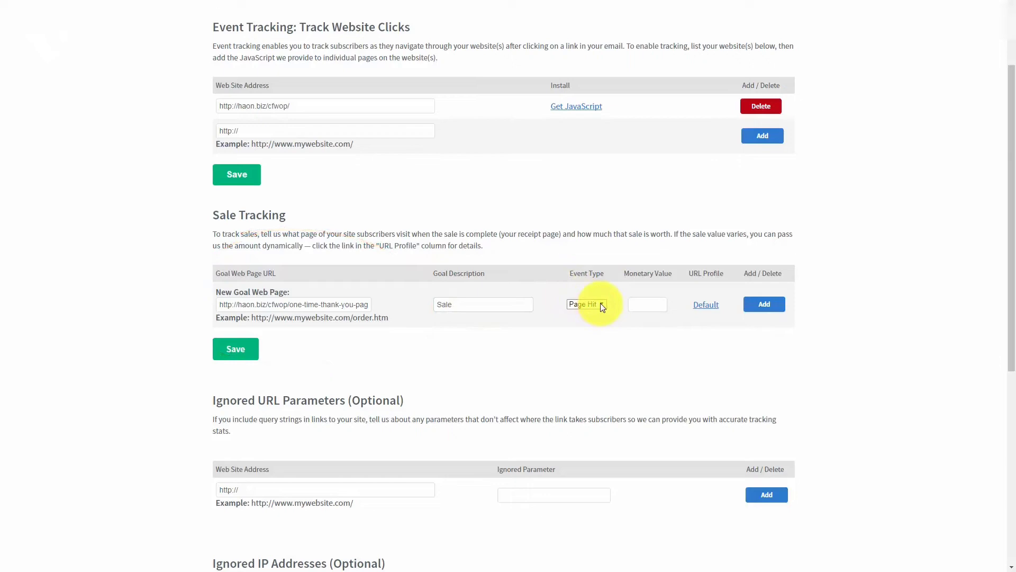
- Set the goal's event type to Sale and its monetary value to 17.00, and add it to sale tracking
left_click(596, 304)
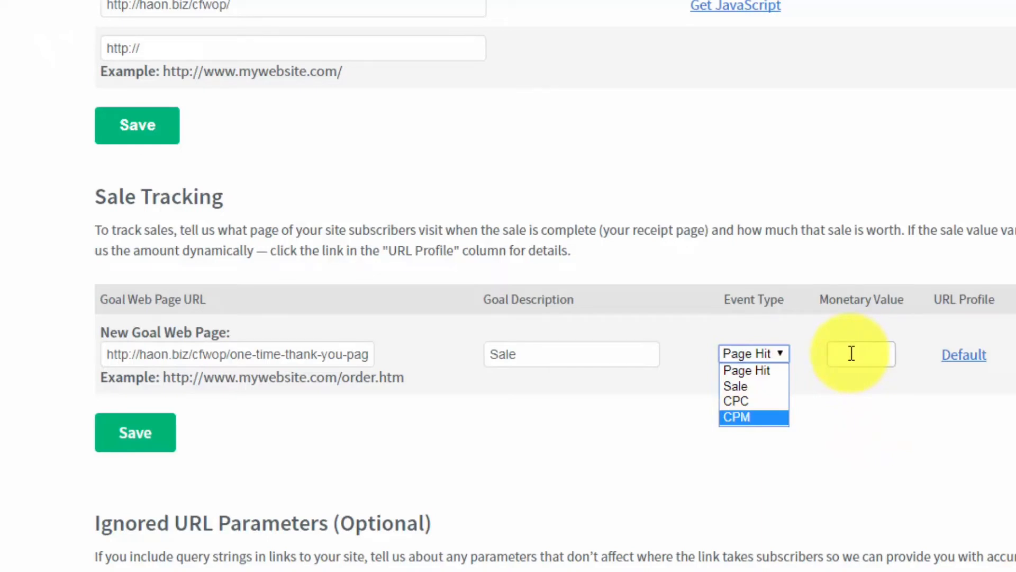
left_click(745, 387)
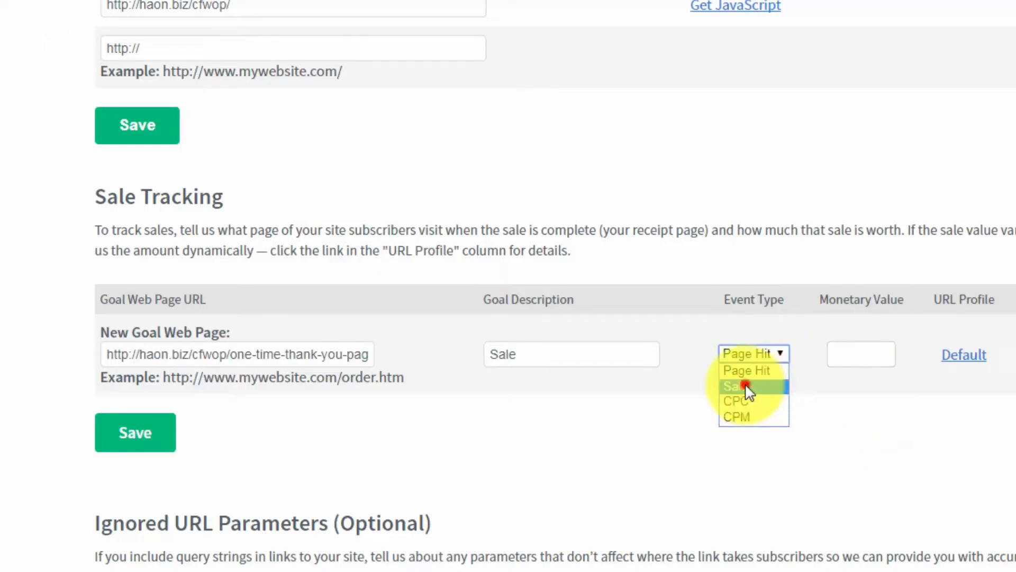
left_click(853, 350)
type("7")
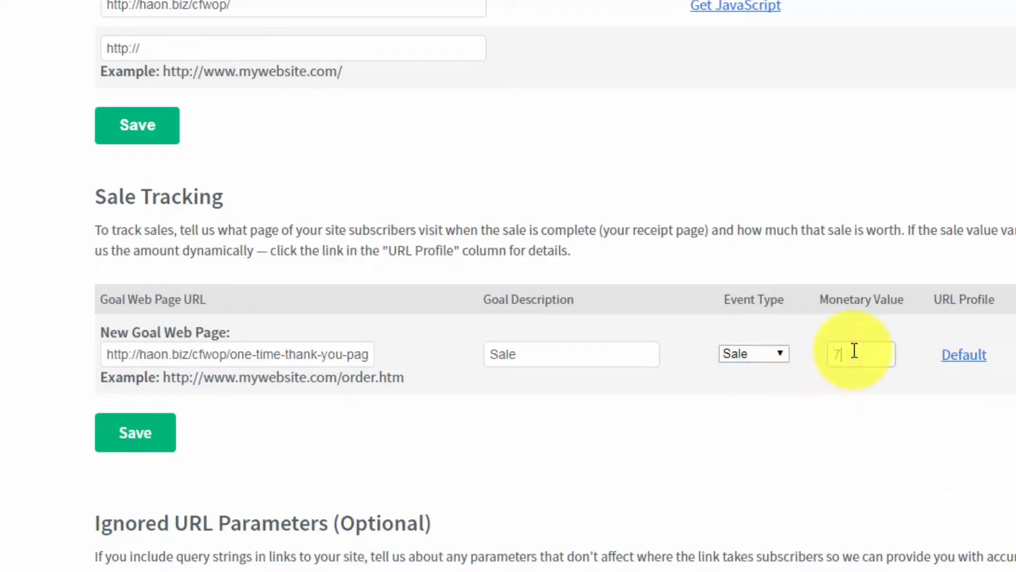
type(".00")
key("Home")
type("1")
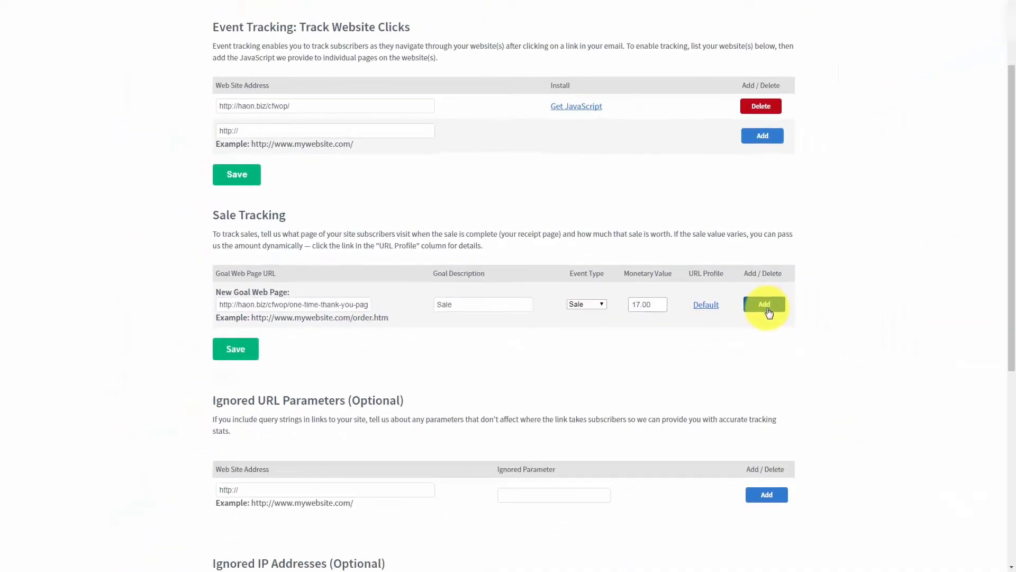
left_click(767, 306)
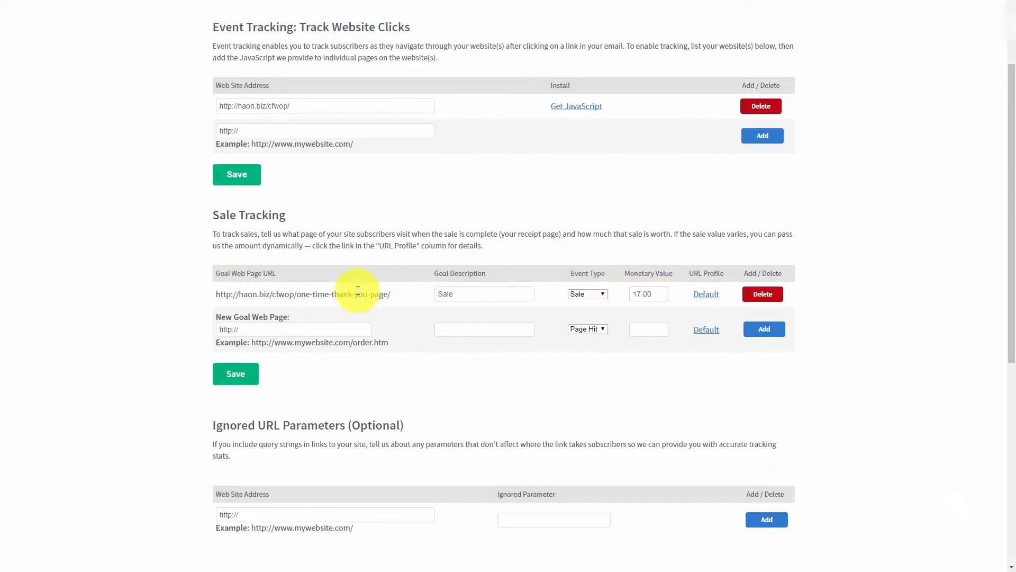
scroll(358, 291, "down", 5)
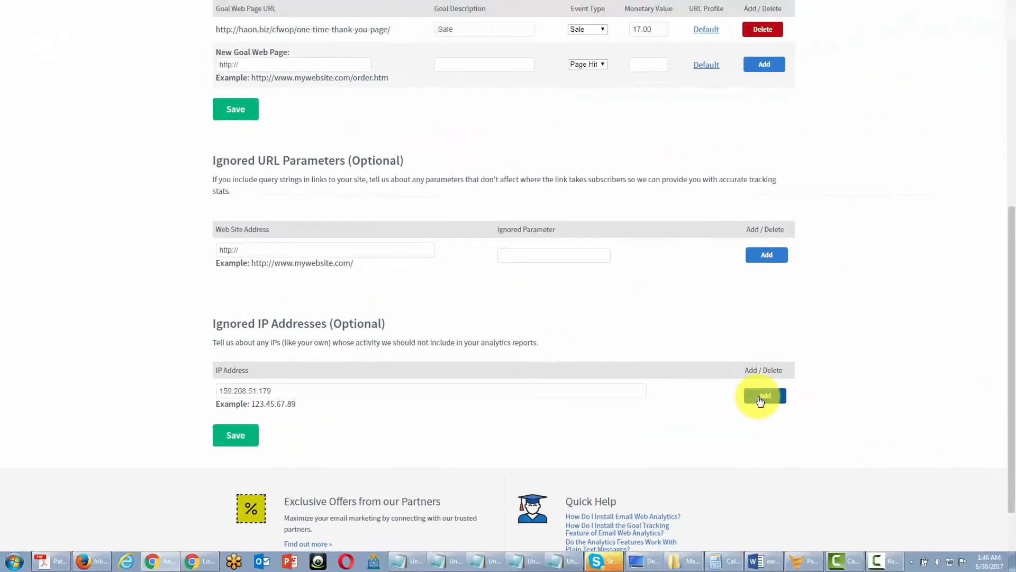
left_click(760, 397)
scroll(749, 402, "down", 3)
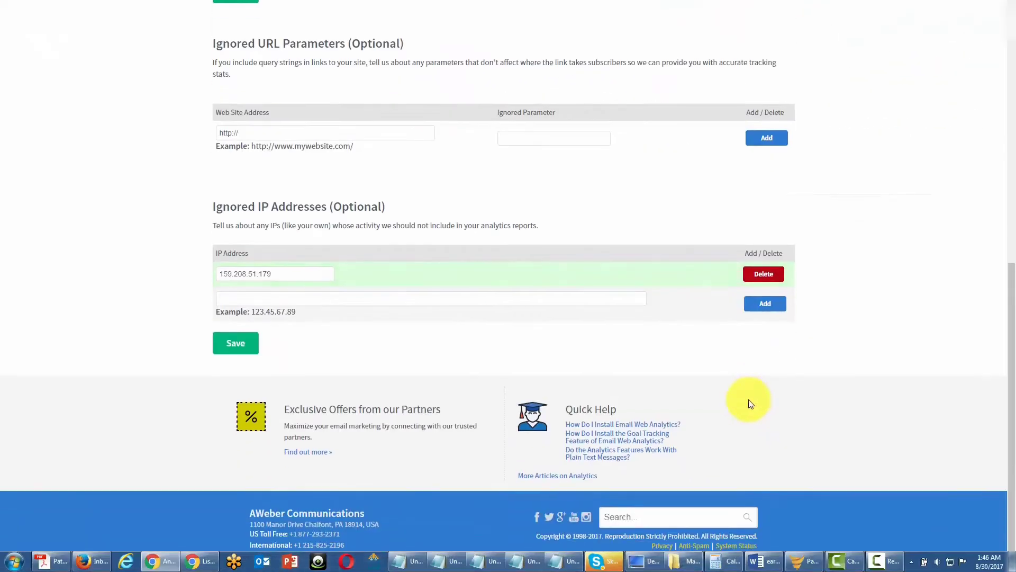
left_click(239, 298)
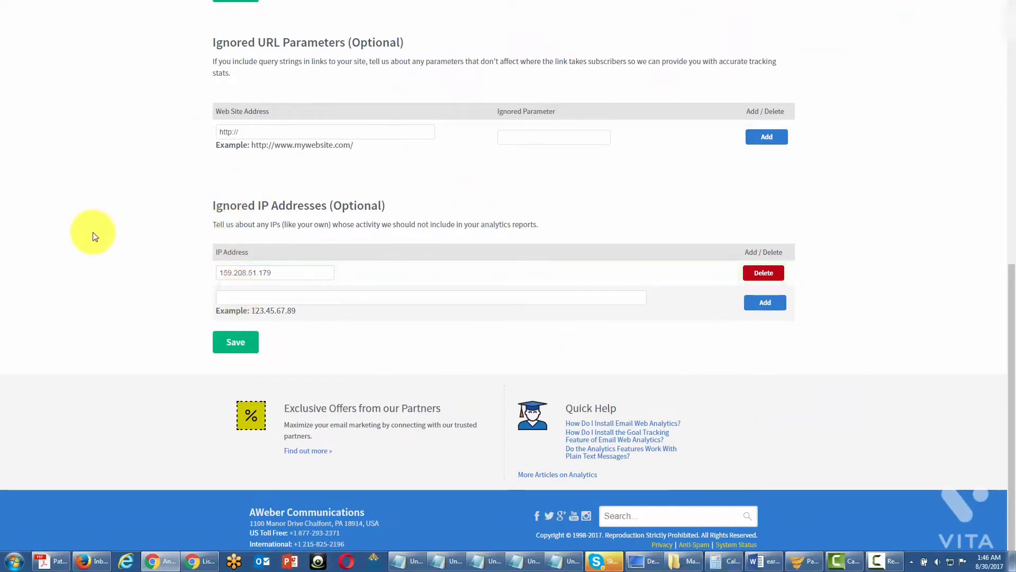
scroll(373, 250, "up", 1)
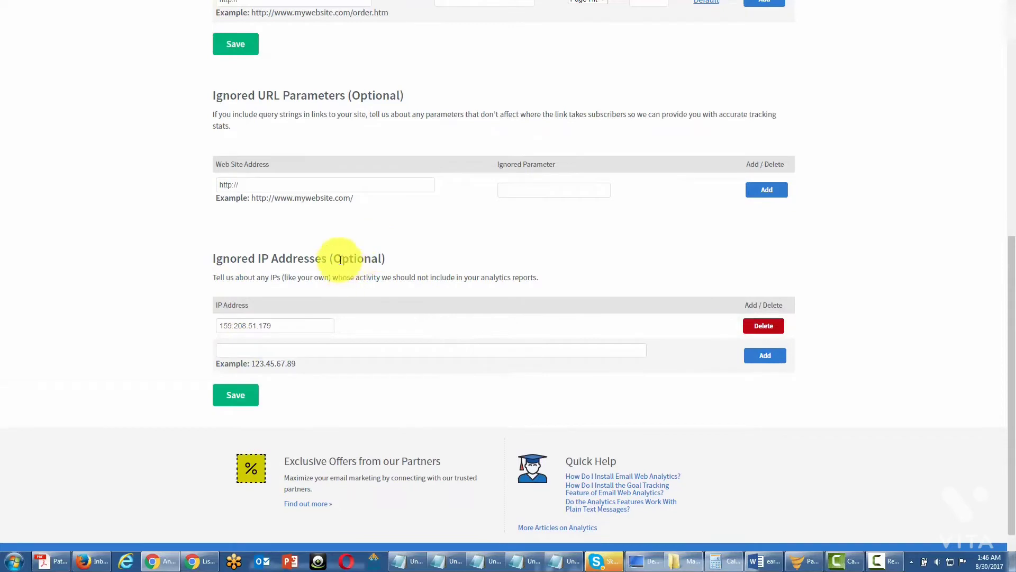
scroll(345, 265, "up", 1)
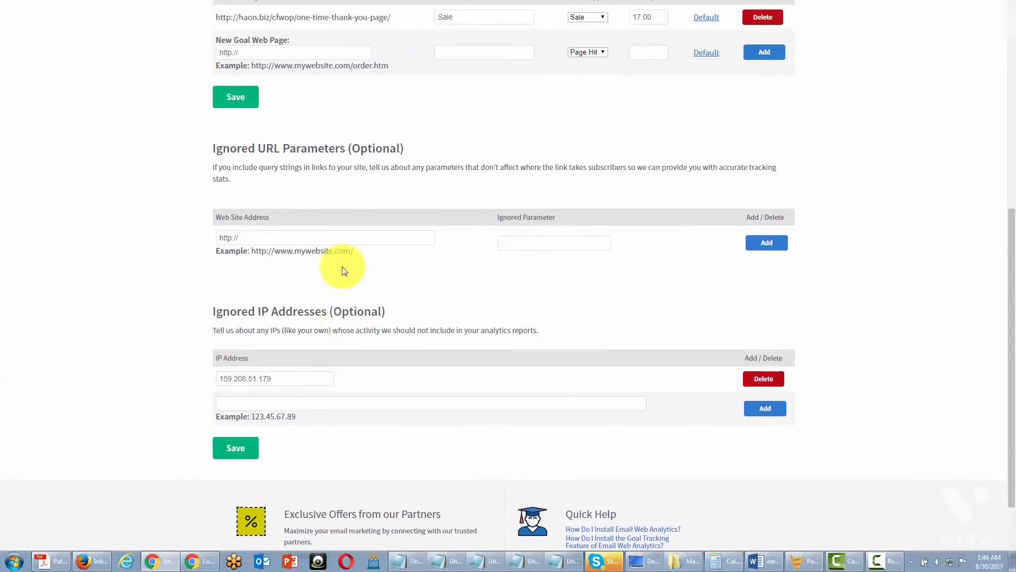
scroll(341, 269, "up", 1)
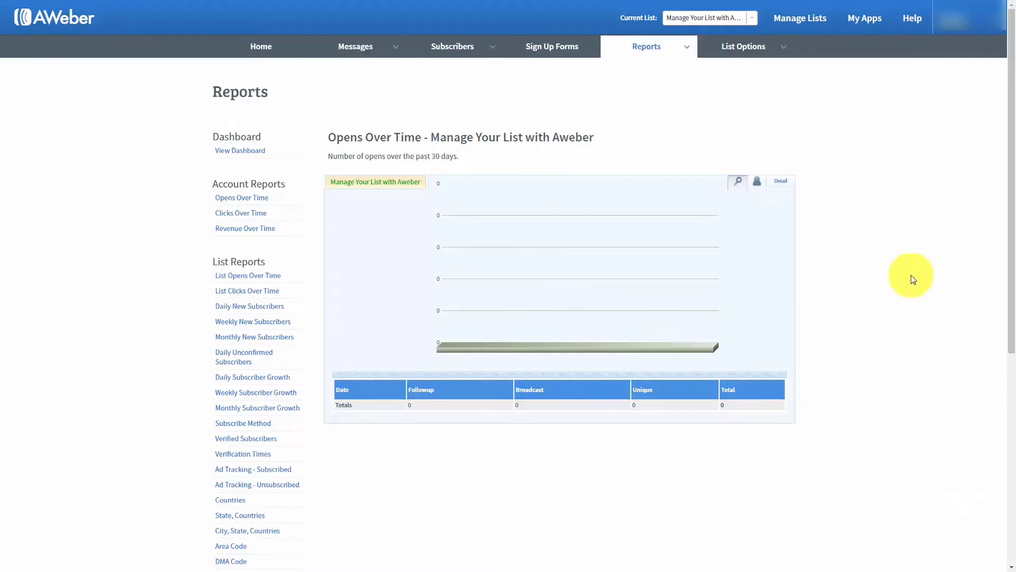
- Examine the List Opens Over Time report in its summary, subscriber and detail views, and the account's Revenue Over Time report
left_click(687, 47)
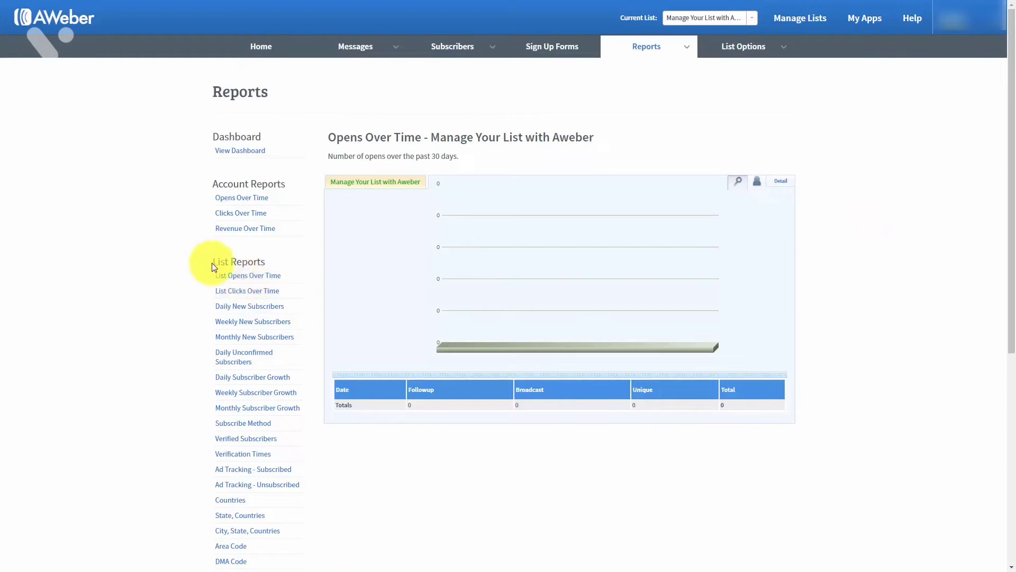
left_click(234, 275)
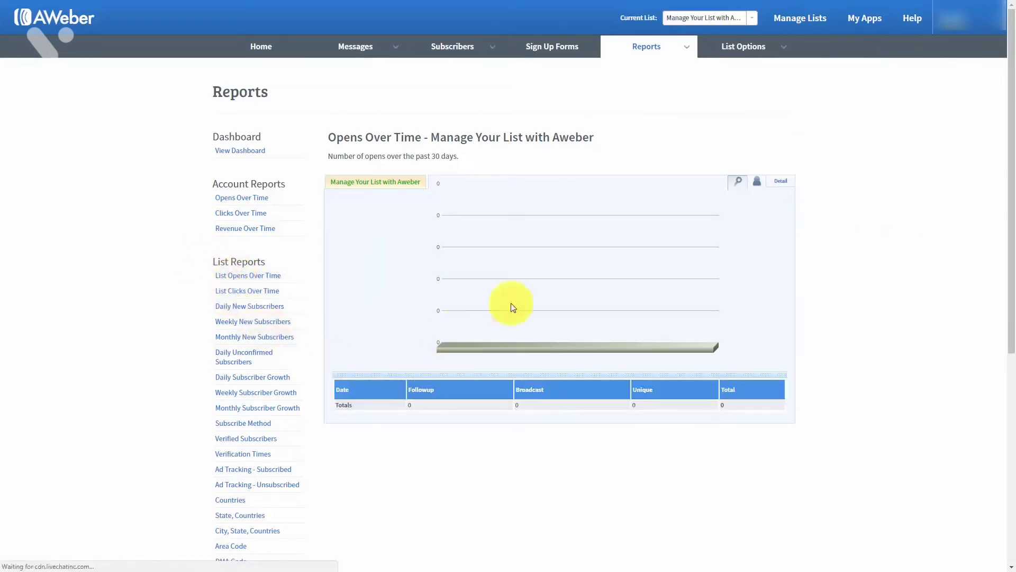
left_click(757, 184)
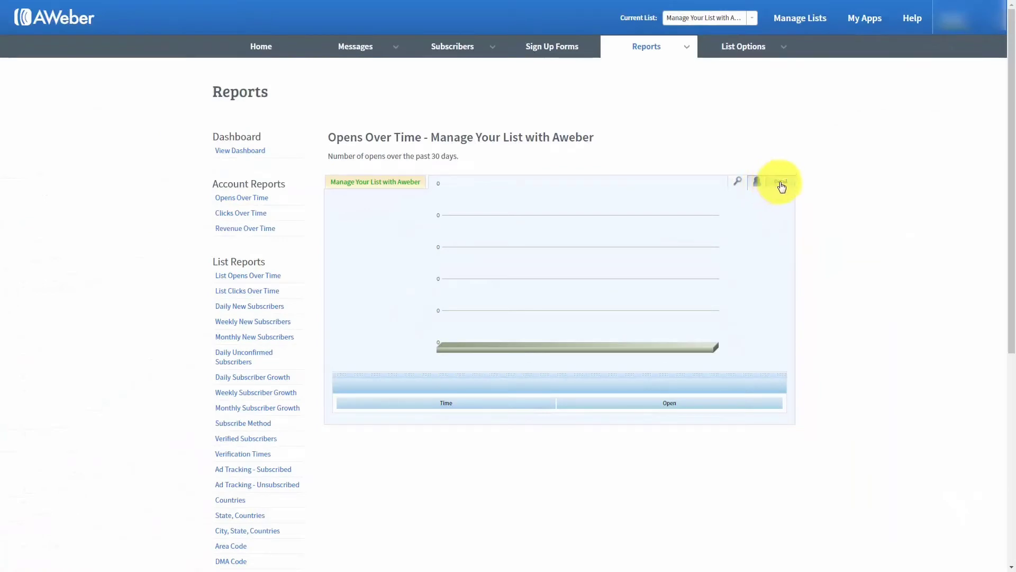
left_click(781, 185)
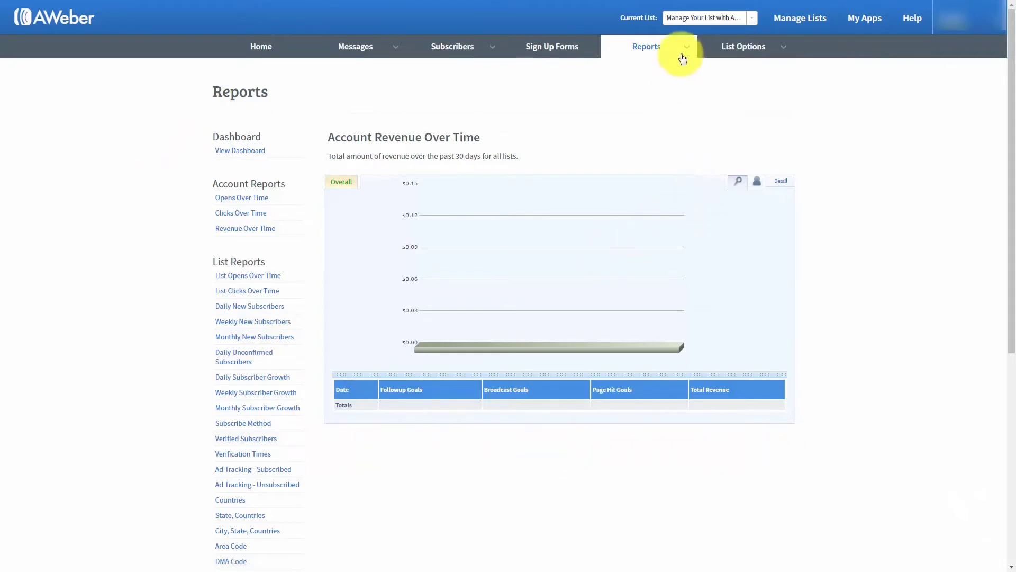
mouse_move(687, 51)
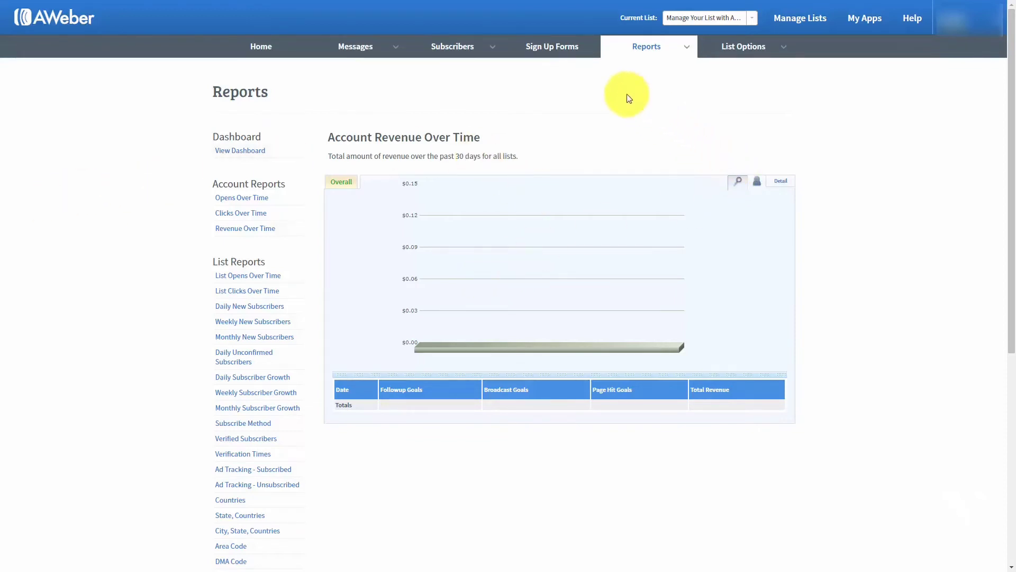
mouse_move(650, 50)
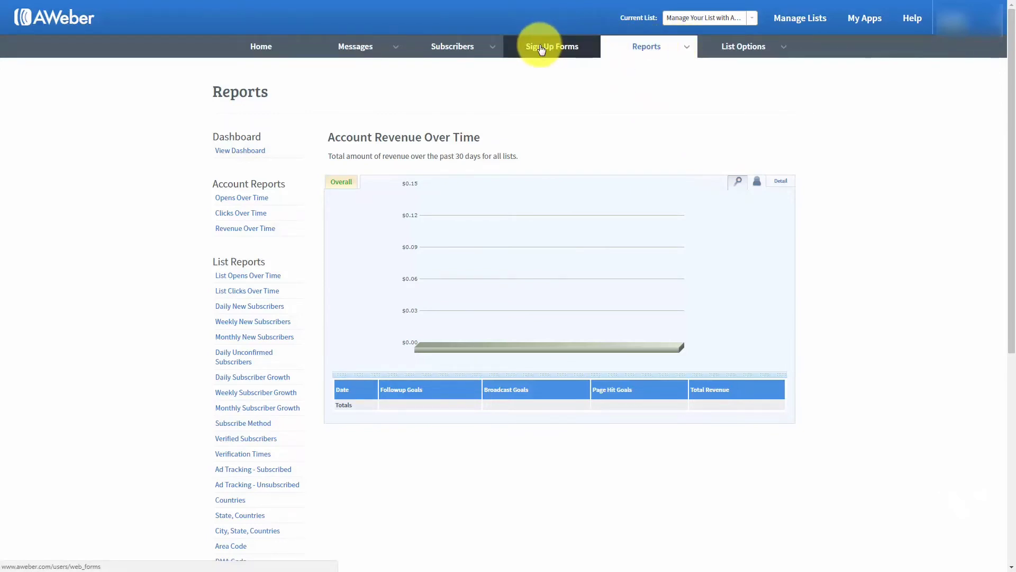
- Start creating the list's first sign up form and look at the Basic template among the Popular templates without loading it
left_click(541, 49)
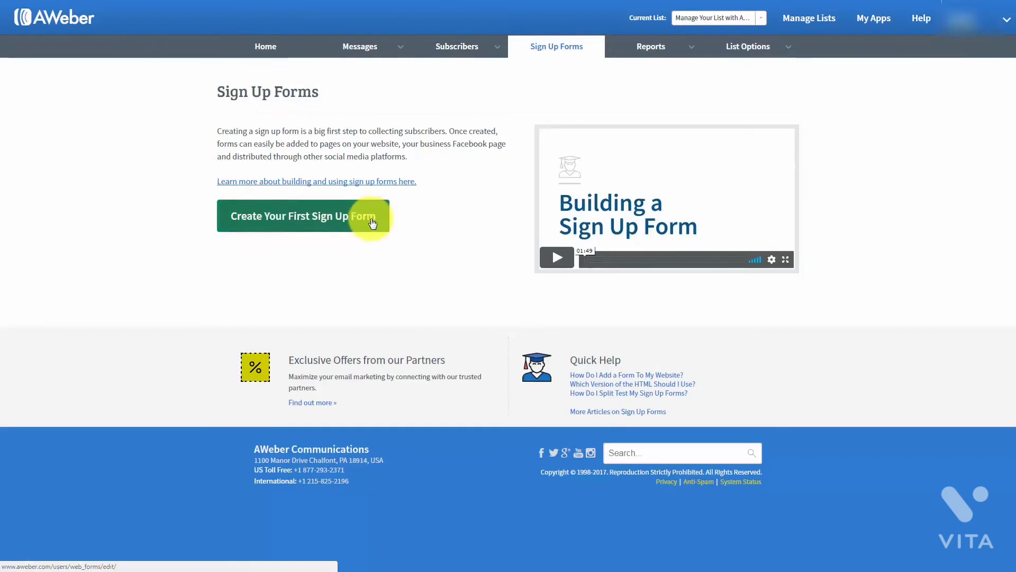
left_click(292, 221)
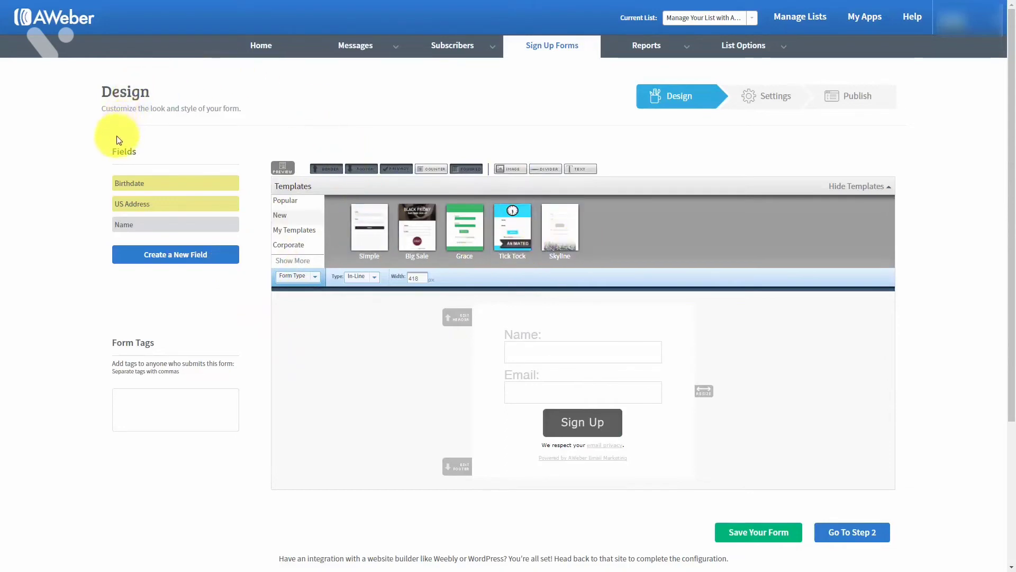
left_click(286, 201)
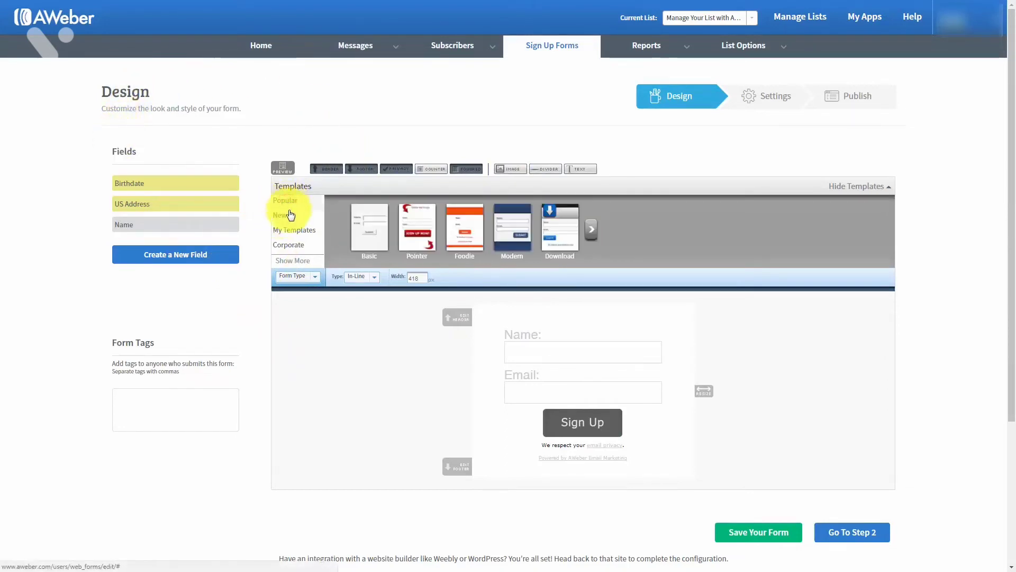
left_click(366, 216)
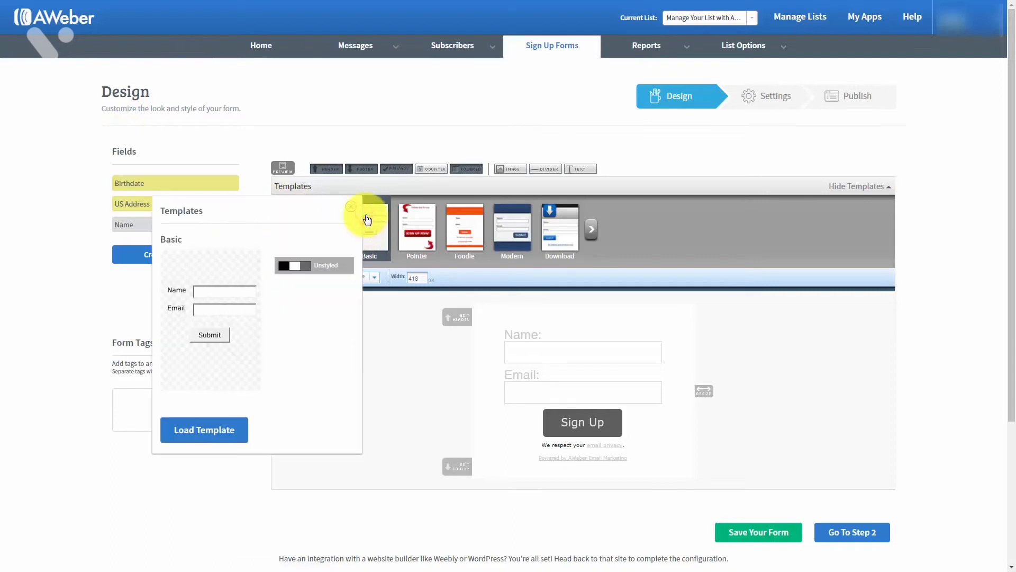
left_click(351, 208)
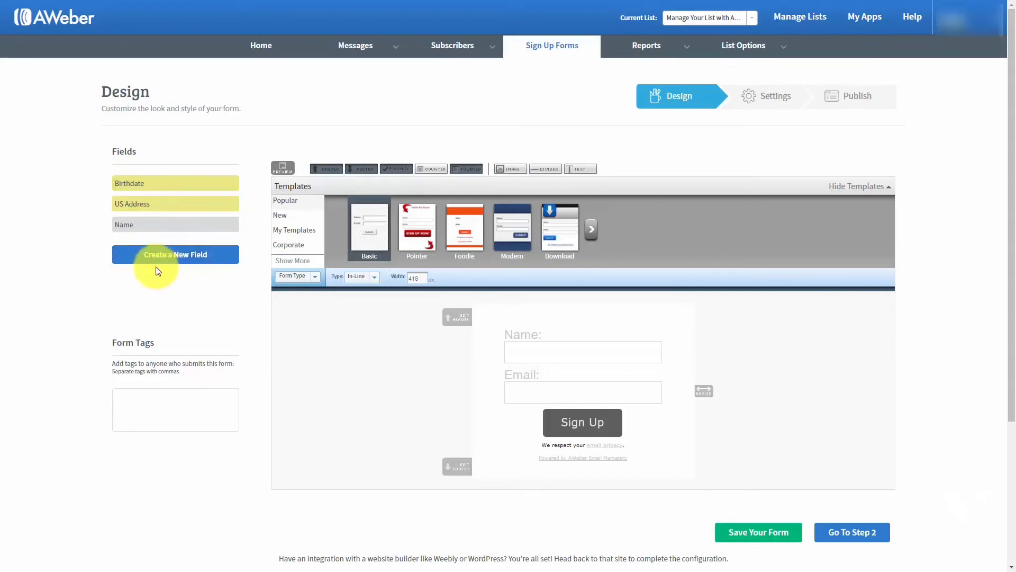
mouse_move(779, 54)
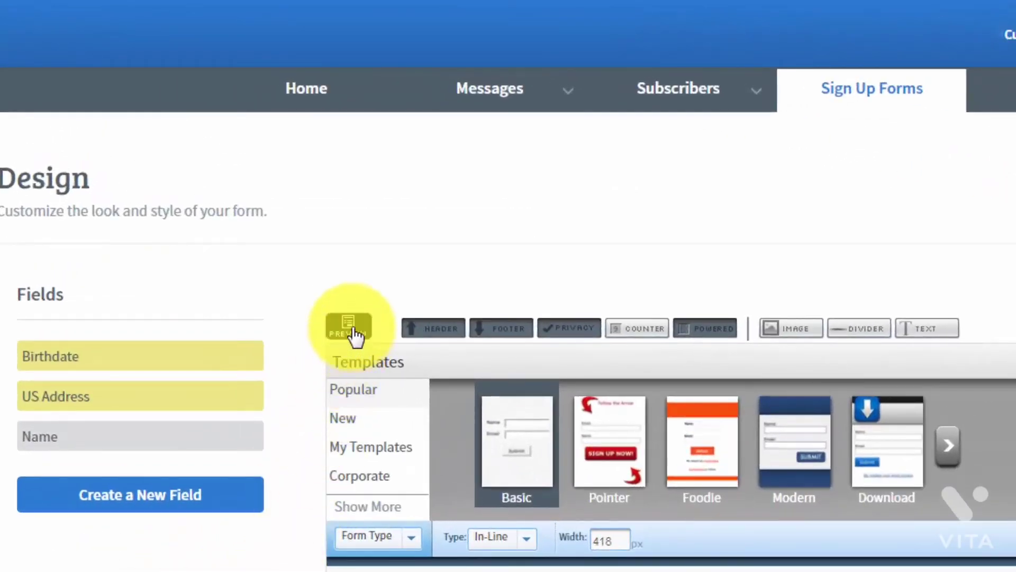
left_click(353, 334)
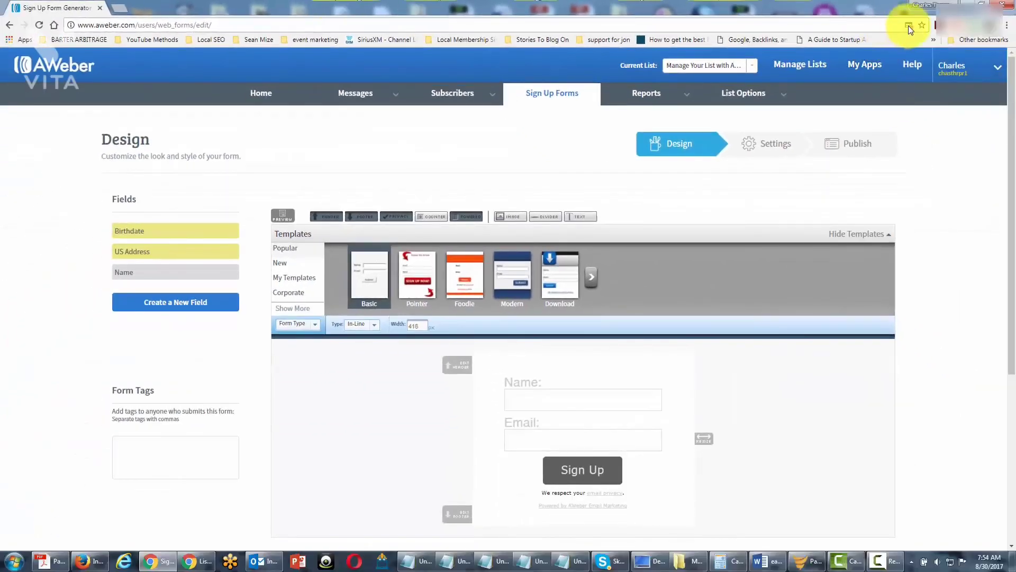
left_click(908, 26)
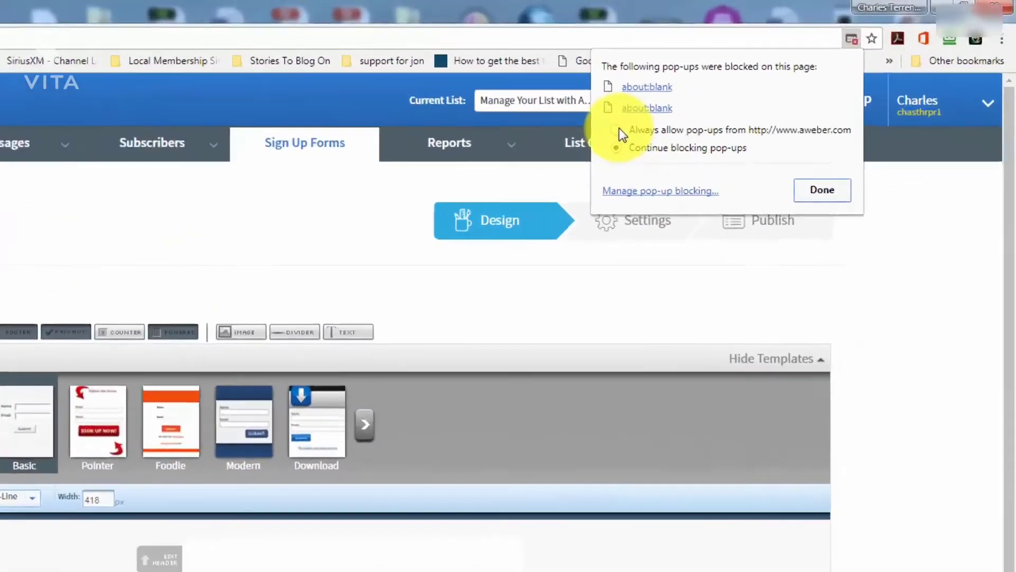
left_click(756, 85)
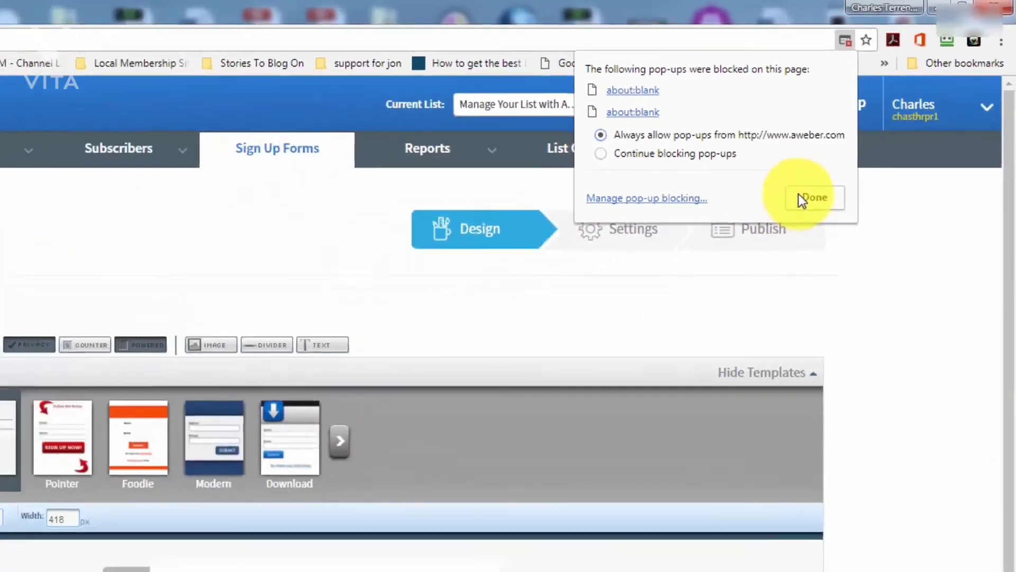
left_click(643, 344)
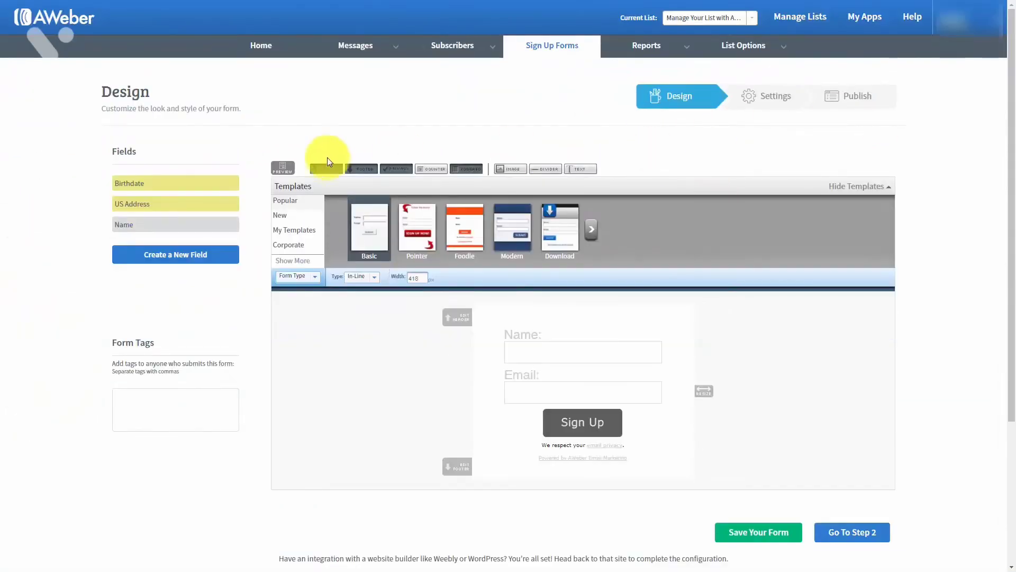
- Preview the sign up form in a separate window and dismiss the blocked pop-ups notice
left_click(291, 171)
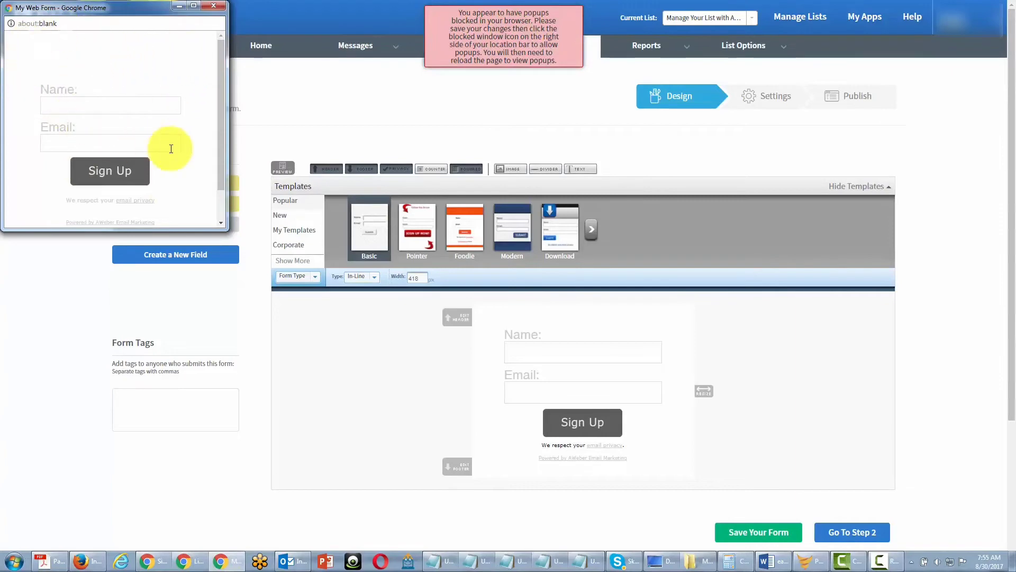
left_click(523, 36)
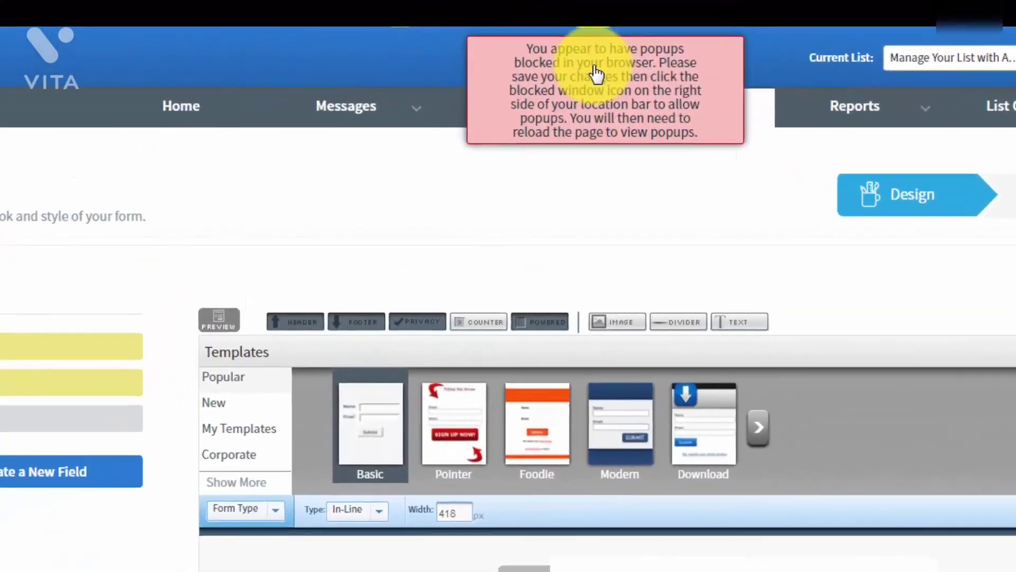
left_click(594, 66)
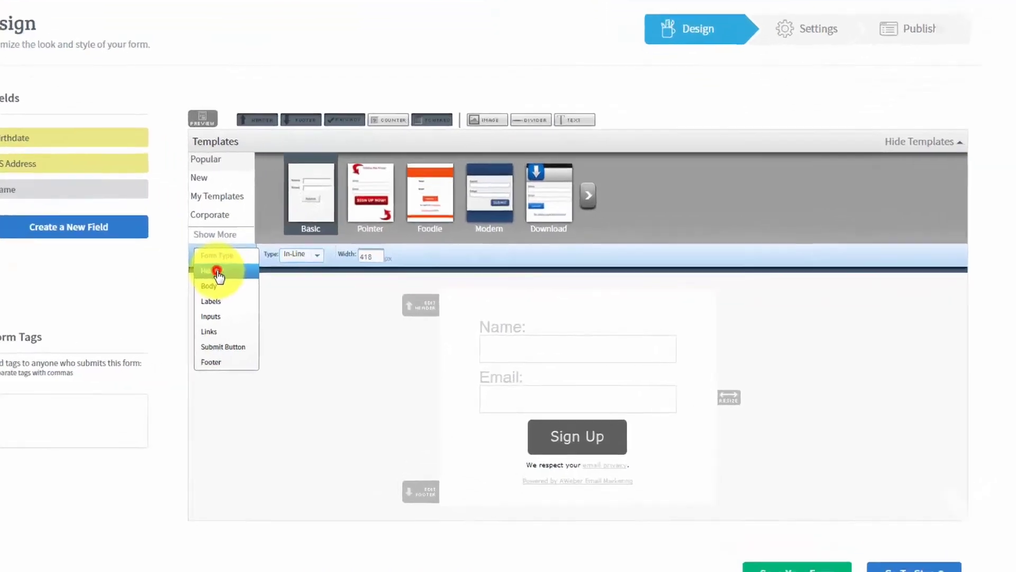
- Show the styling settings of the form's header with its advanced options, and those of the form's body
left_click(295, 293)
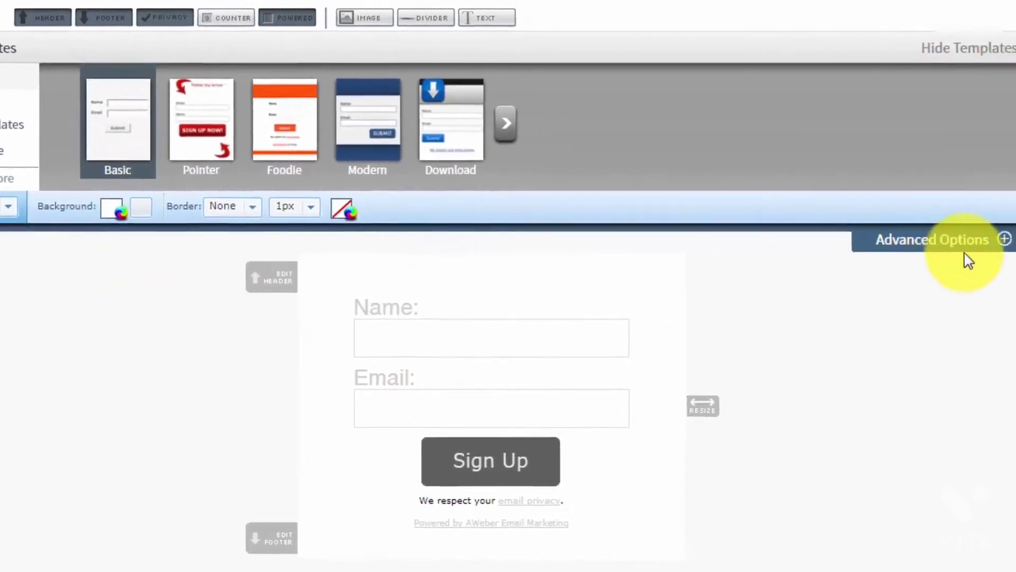
left_click(916, 235)
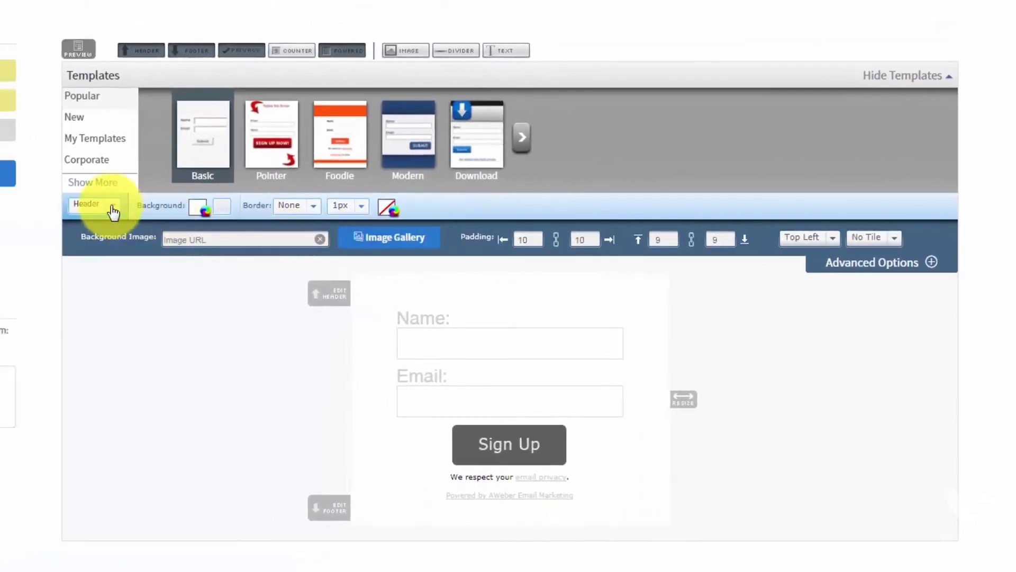
left_click(112, 212)
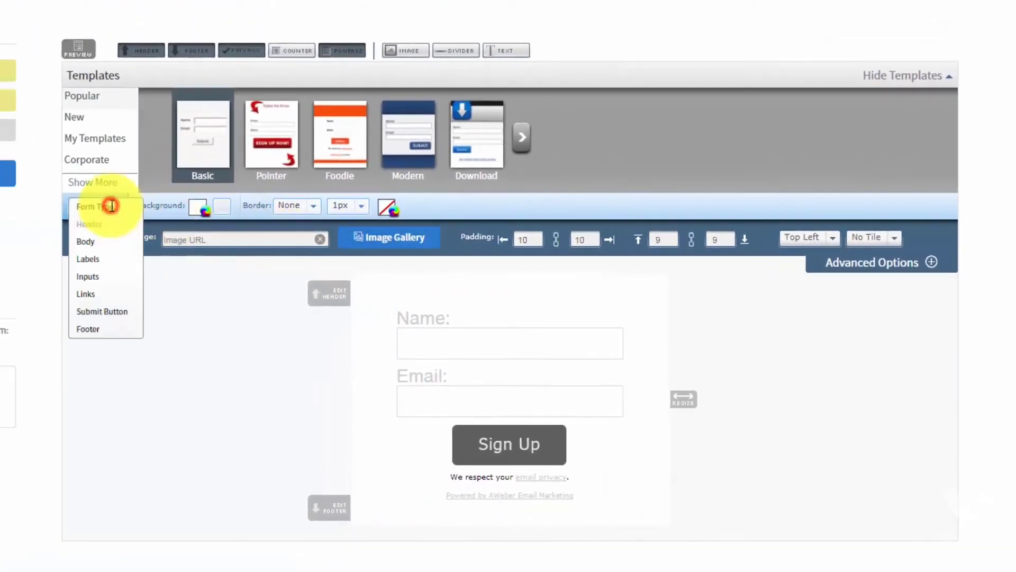
left_click(85, 243)
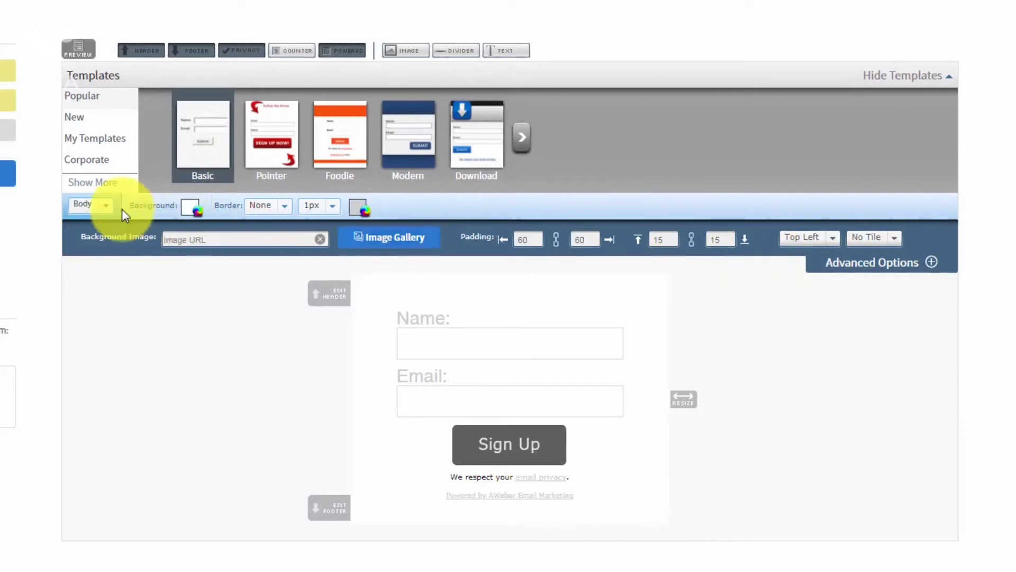
- Show the styling settings of the form's labels, and those of its inputs with their advanced options
left_click(107, 209)
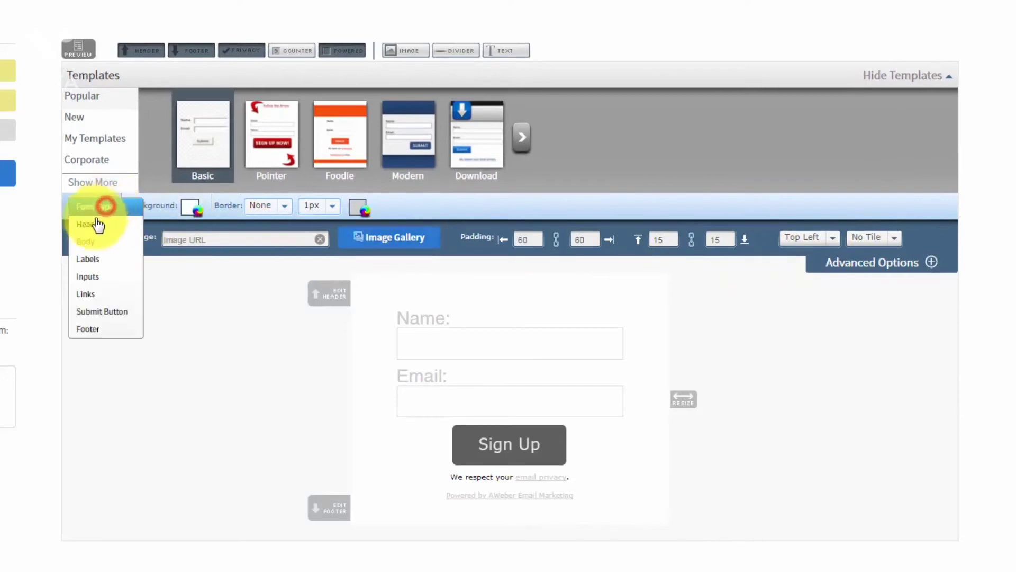
left_click(85, 261)
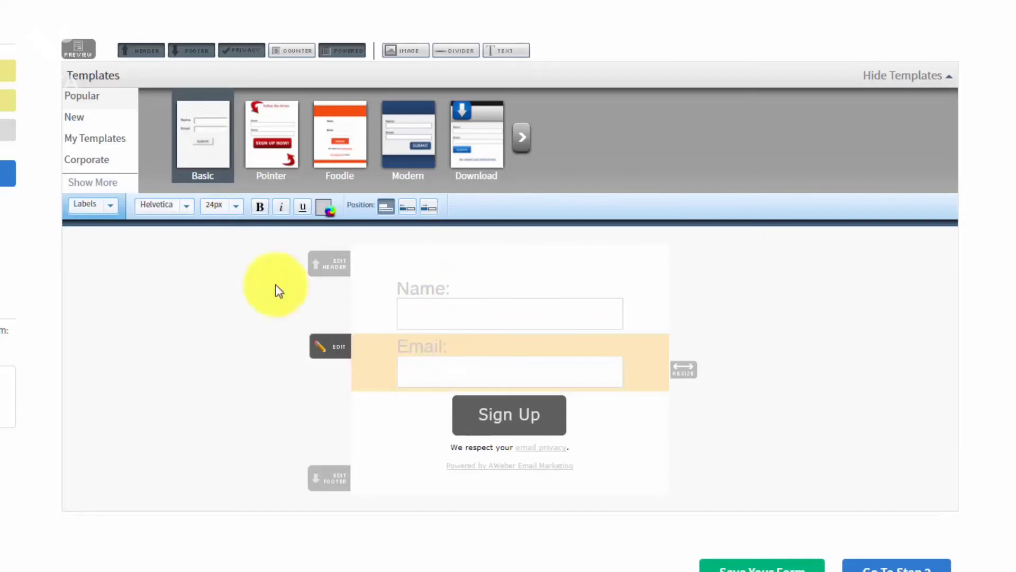
left_click(110, 211)
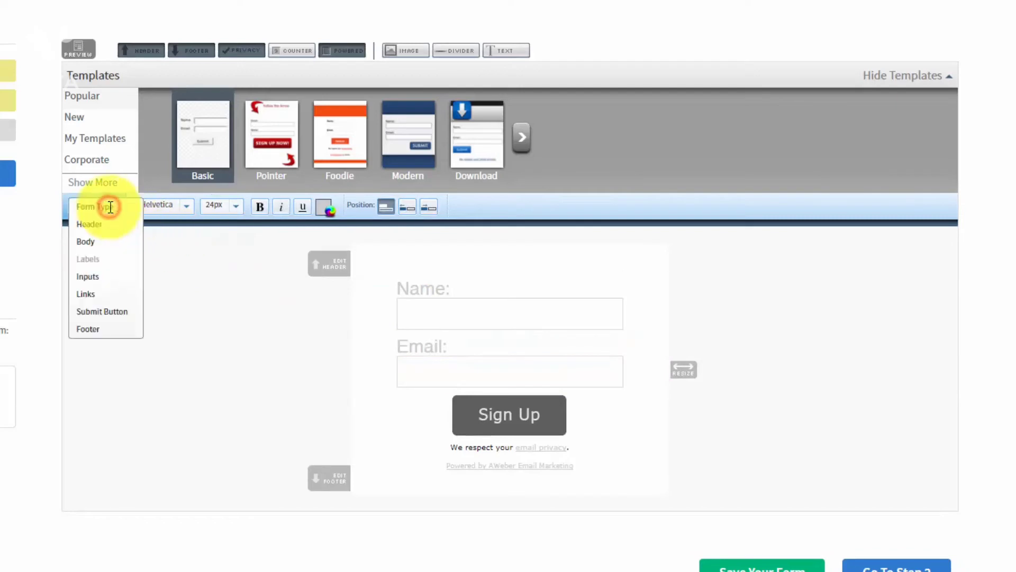
left_click(91, 276)
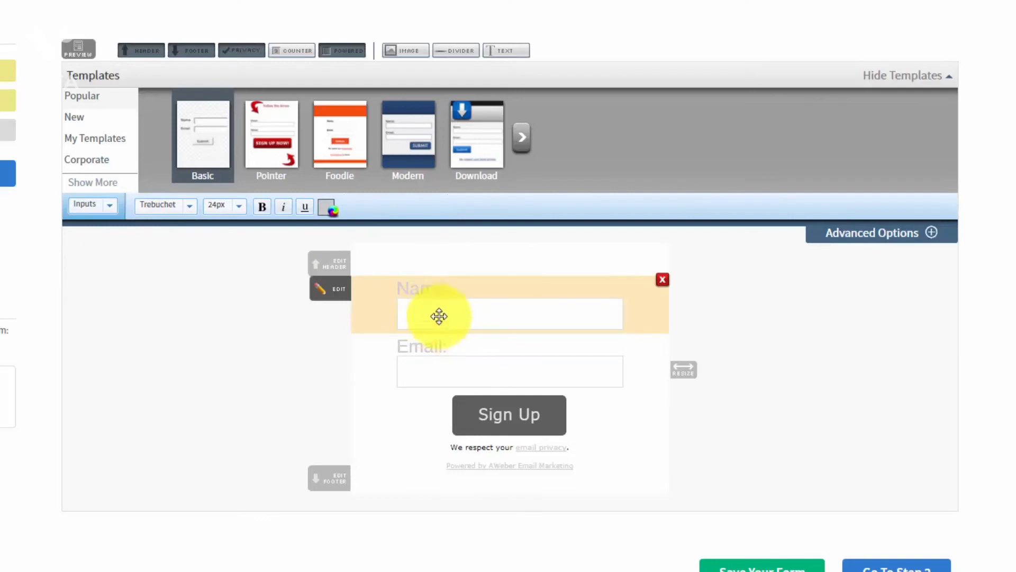
left_click(927, 234)
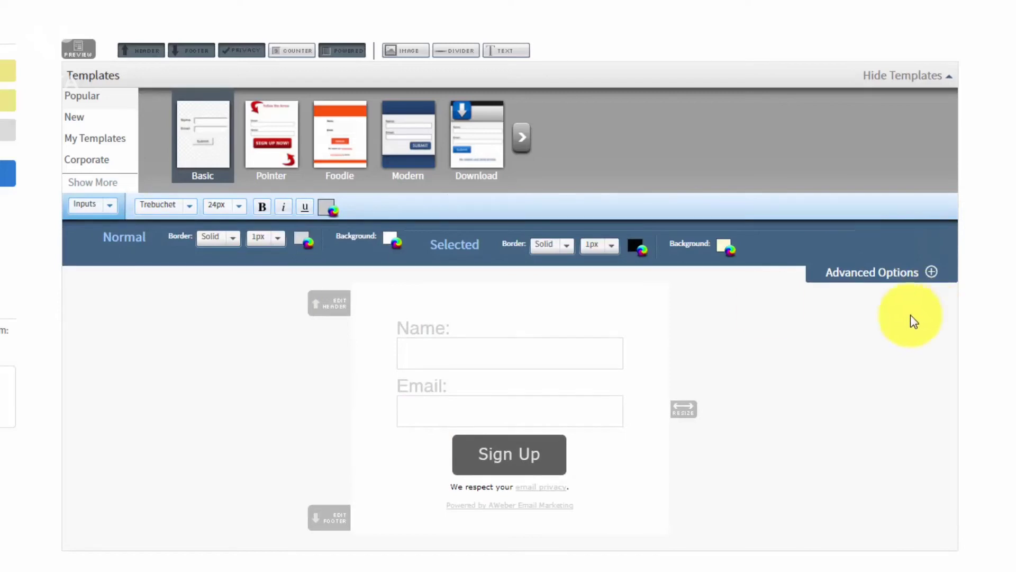
- Show the styling settings of the form's links, submit button and footer, including the submit button's advanced options
left_click(109, 206)
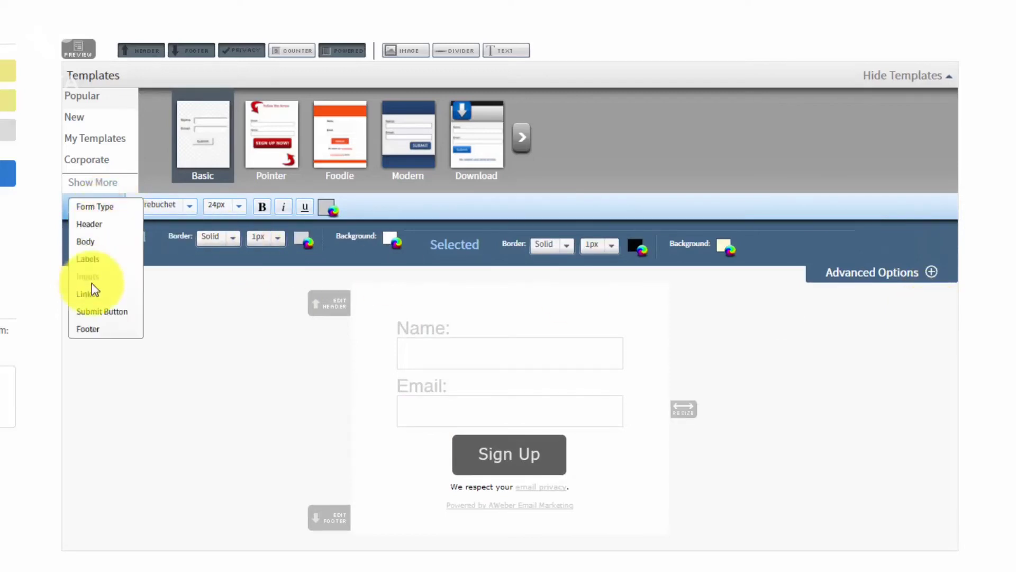
left_click(88, 300)
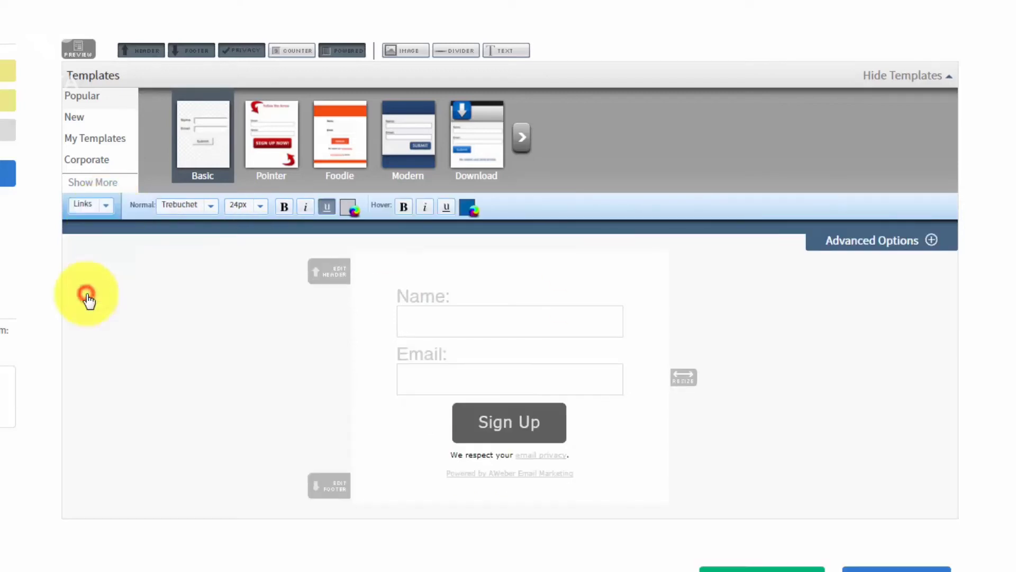
left_click(103, 206)
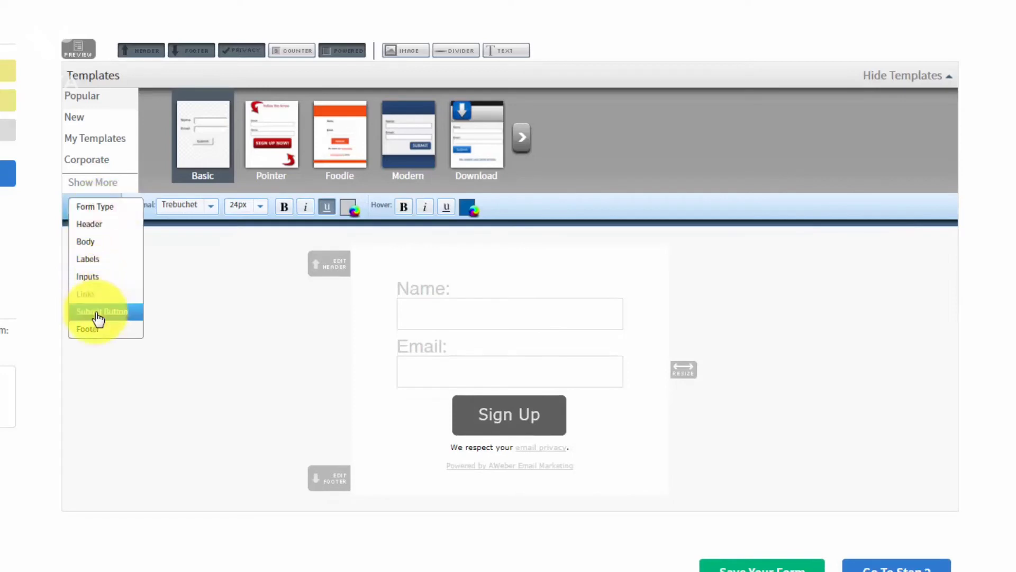
left_click(98, 313)
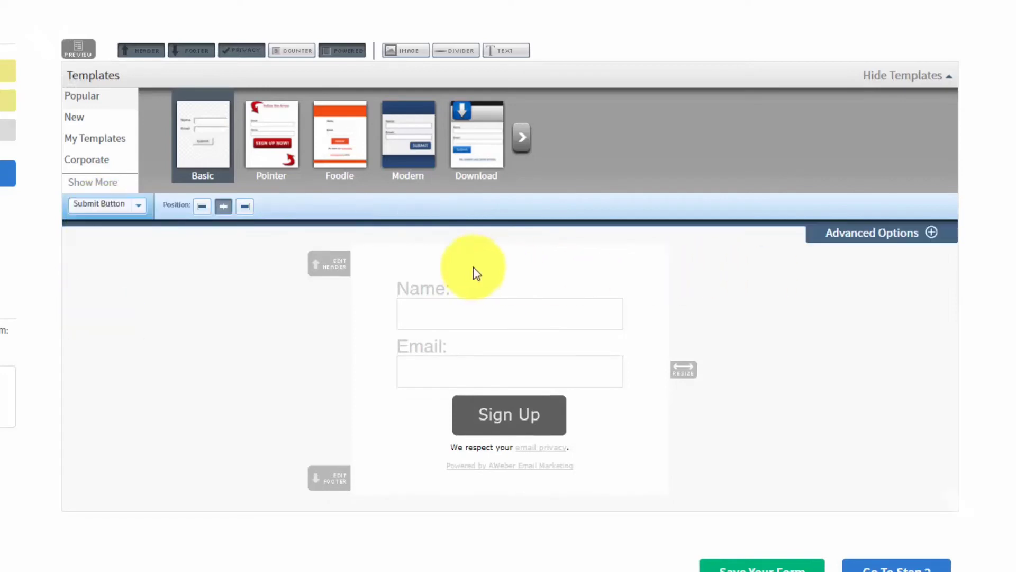
left_click(931, 234)
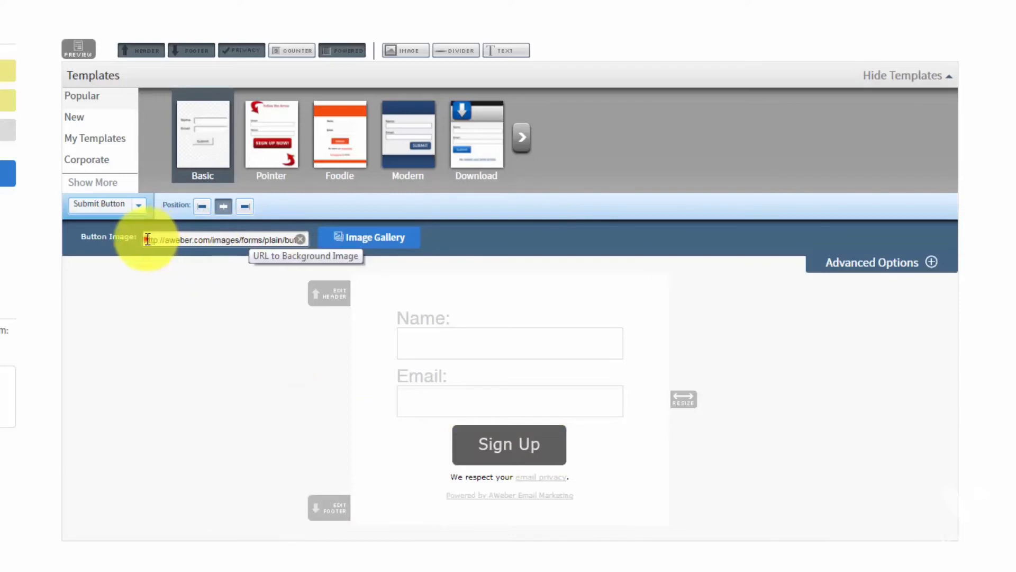
left_click(135, 205)
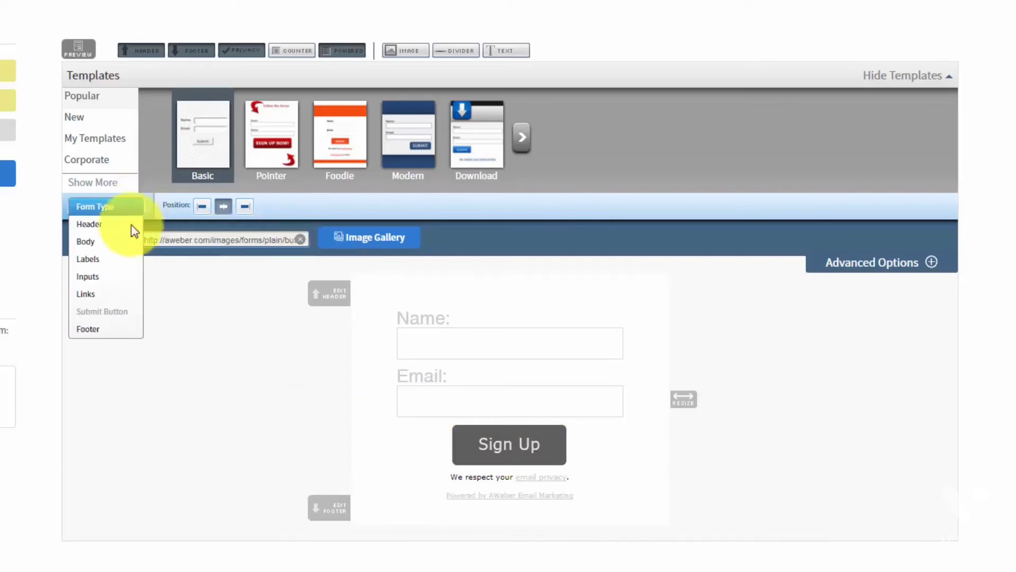
left_click(91, 331)
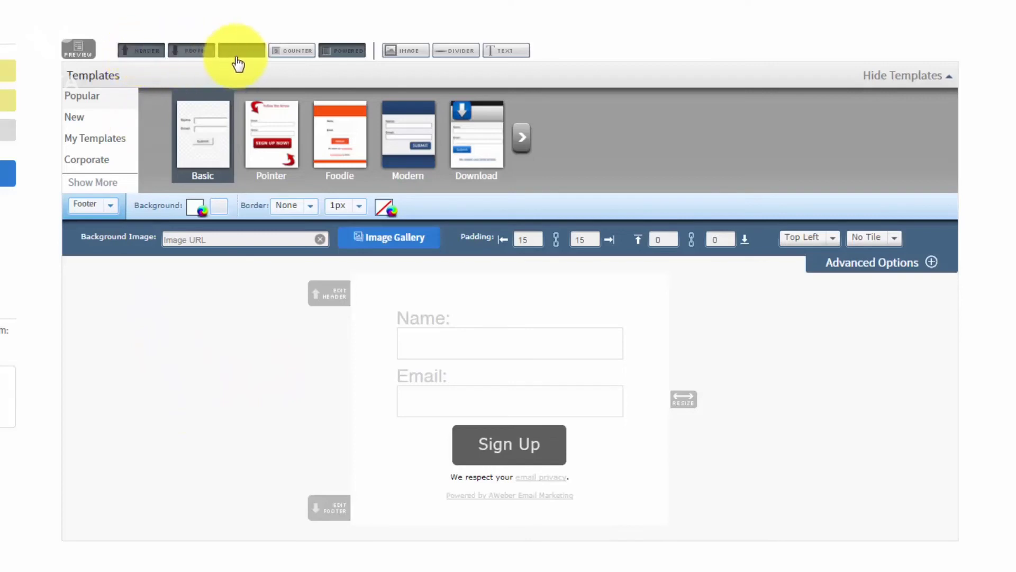
- Remove the header, footer, privacy notice and Powered by AWeber line from the form
left_click(140, 51)
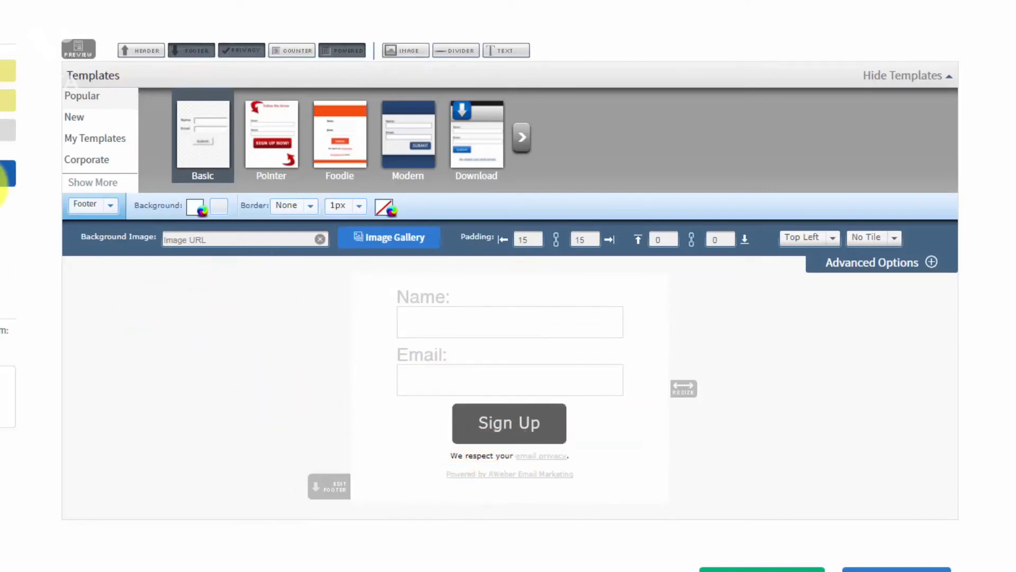
left_click(192, 50)
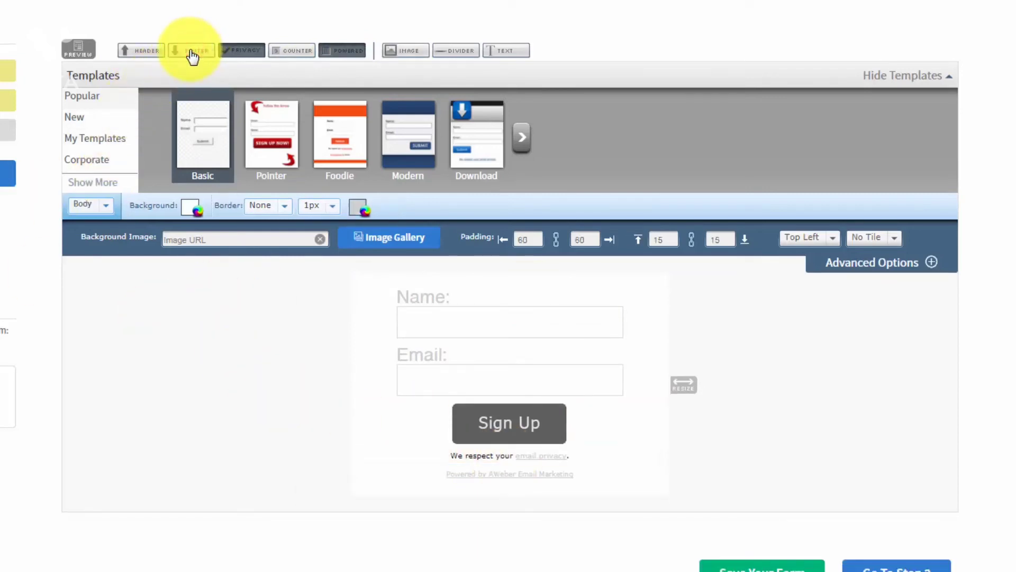
left_click(236, 51)
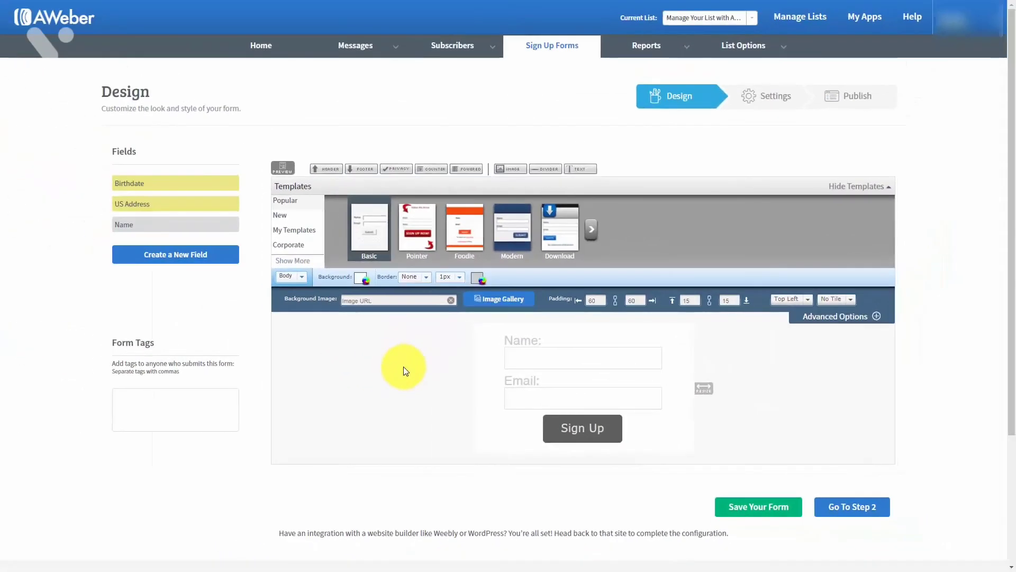
- Preview the stripped-down form in a separate window, close the preview and dismiss the blocked pop-ups notice
left_click(283, 169)
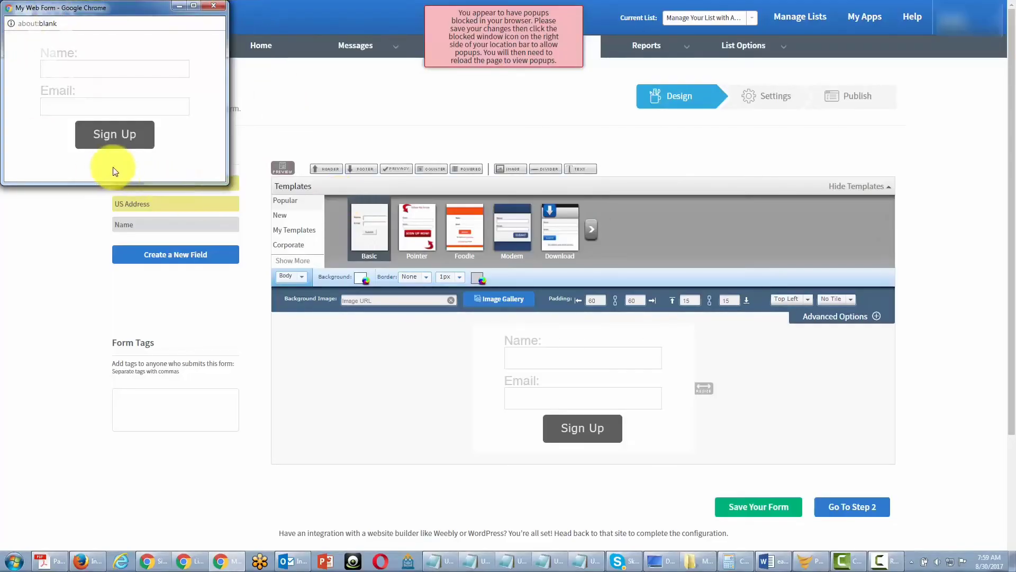
left_click(213, 6)
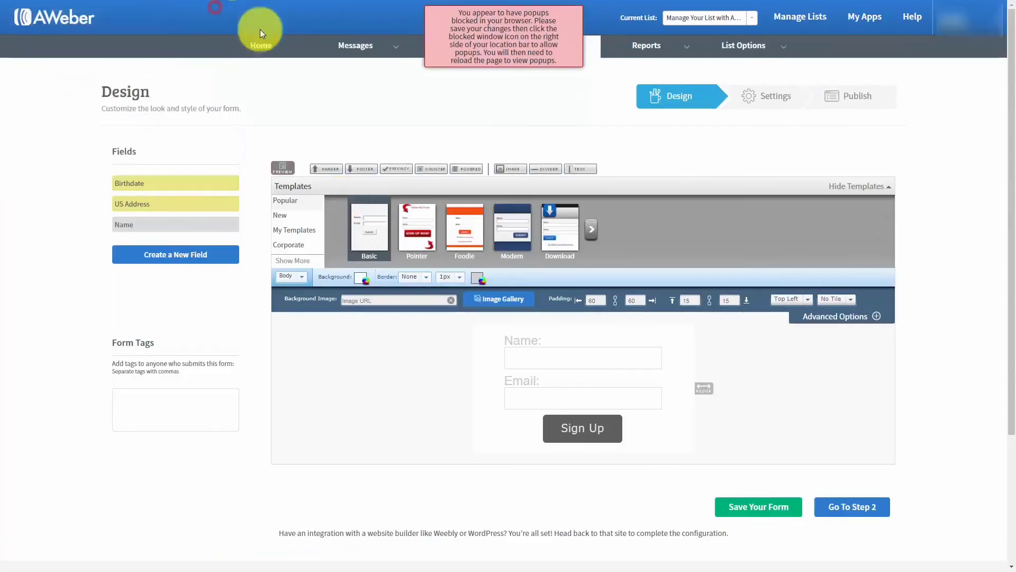
left_click(509, 40)
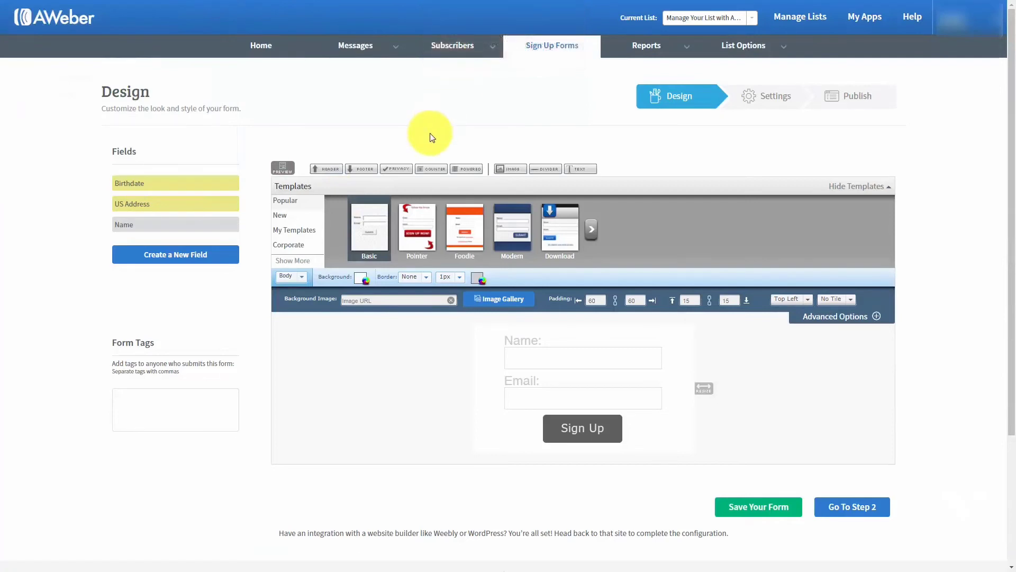
- Display the form type settings in place of the body styling
left_click(402, 355)
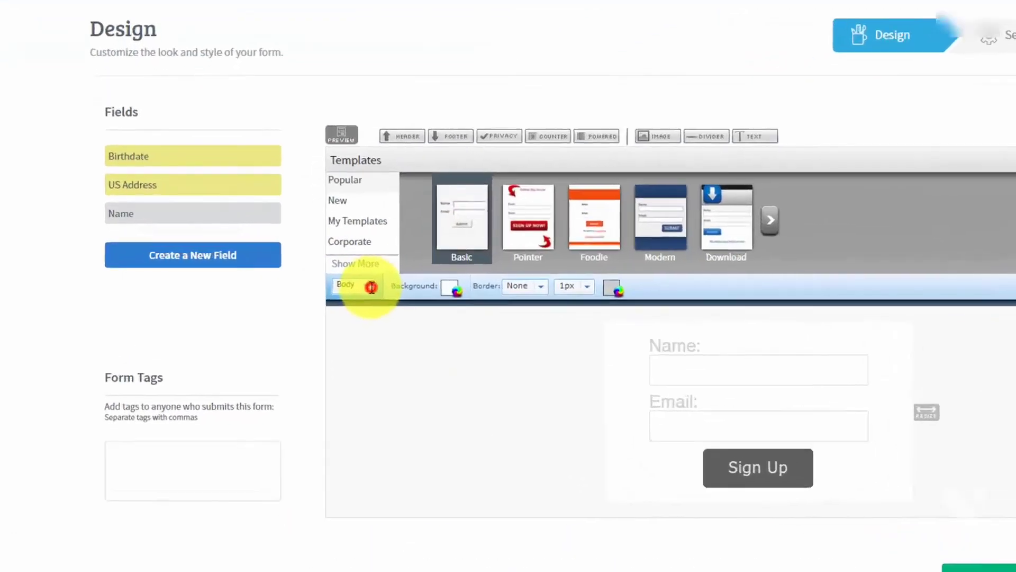
left_click(291, 276)
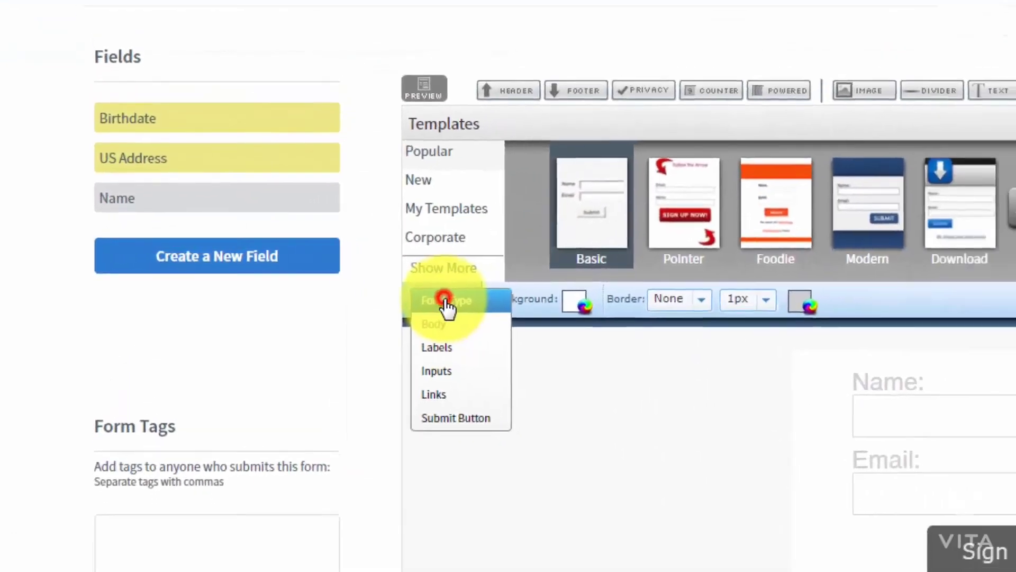
left_click(484, 308)
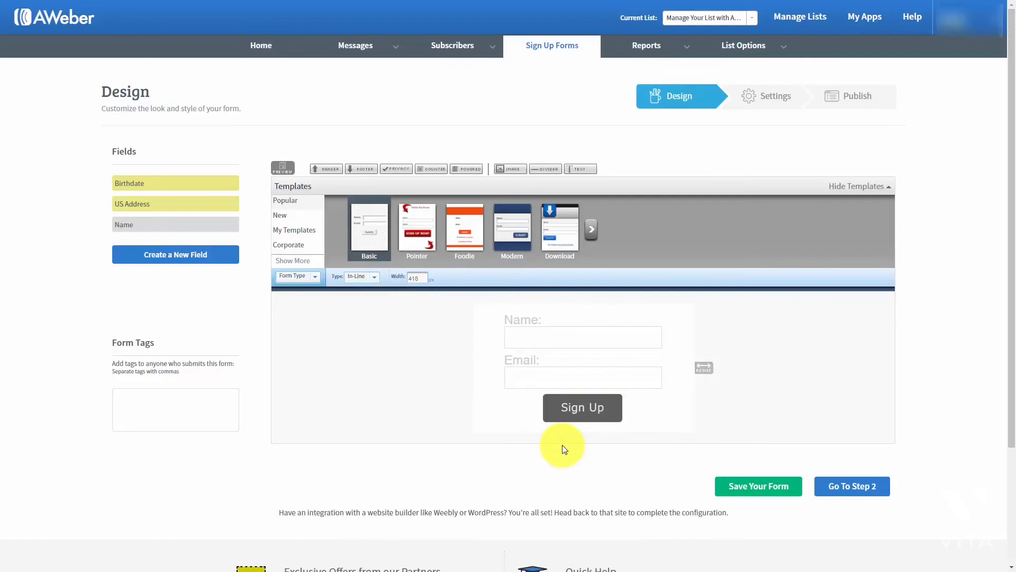
- Set the form type to Pop-Over, preview the form over the page and close the preview
left_click(373, 280)
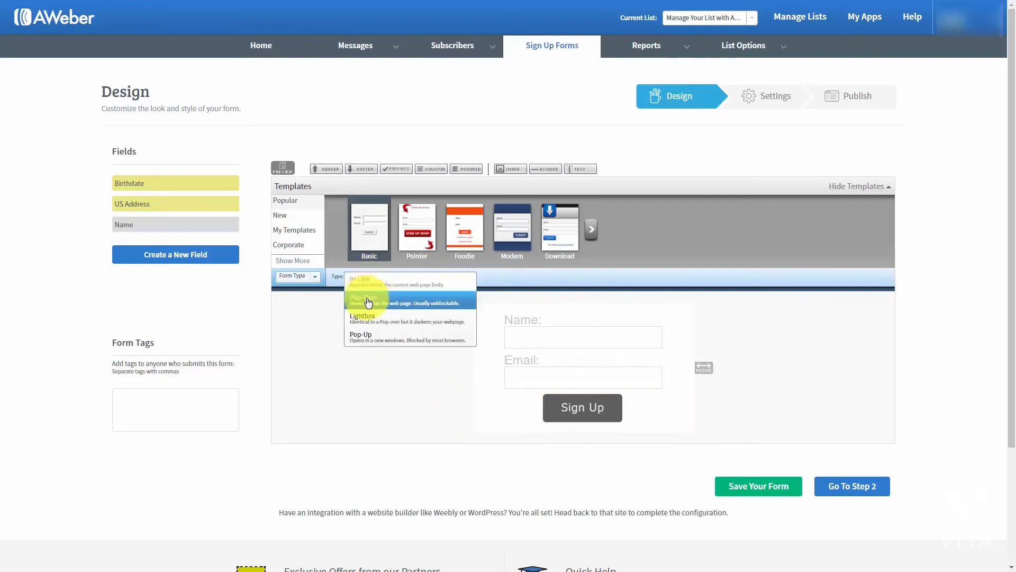
left_click(367, 301)
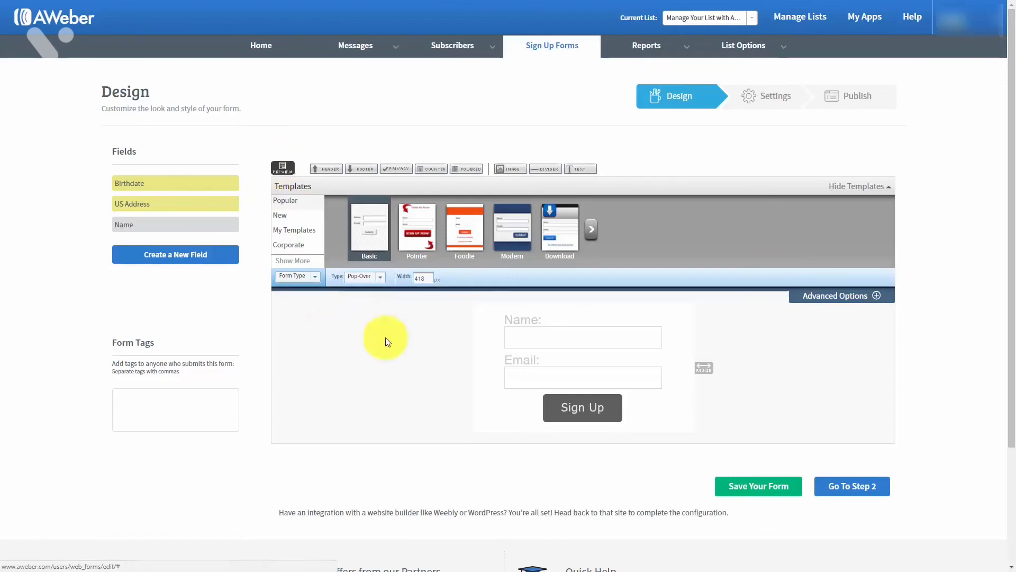
left_click(281, 167)
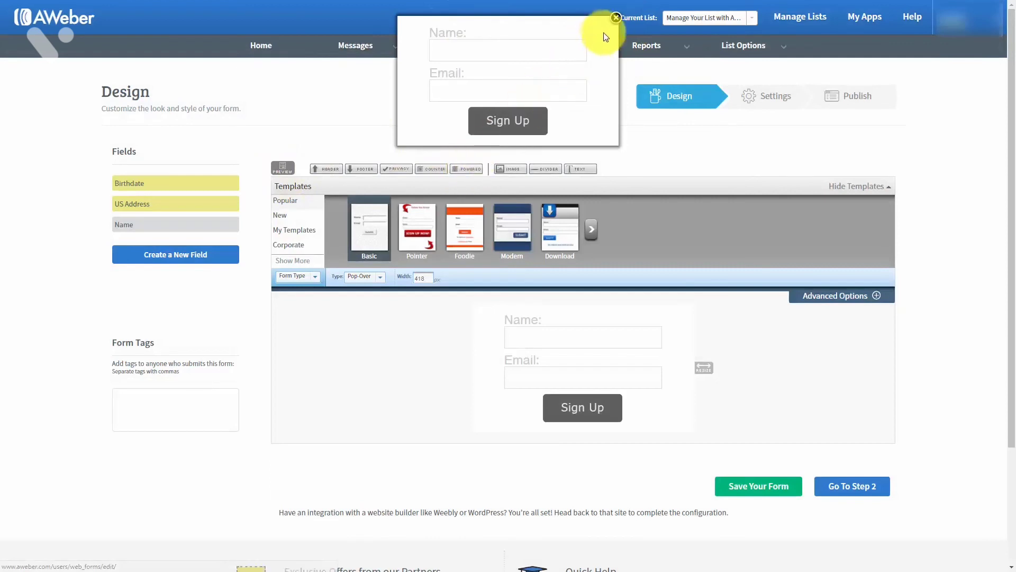
left_click(615, 18)
- Set the form type to Lightbox, preview the form over the darkened page and close the preview
left_click(379, 276)
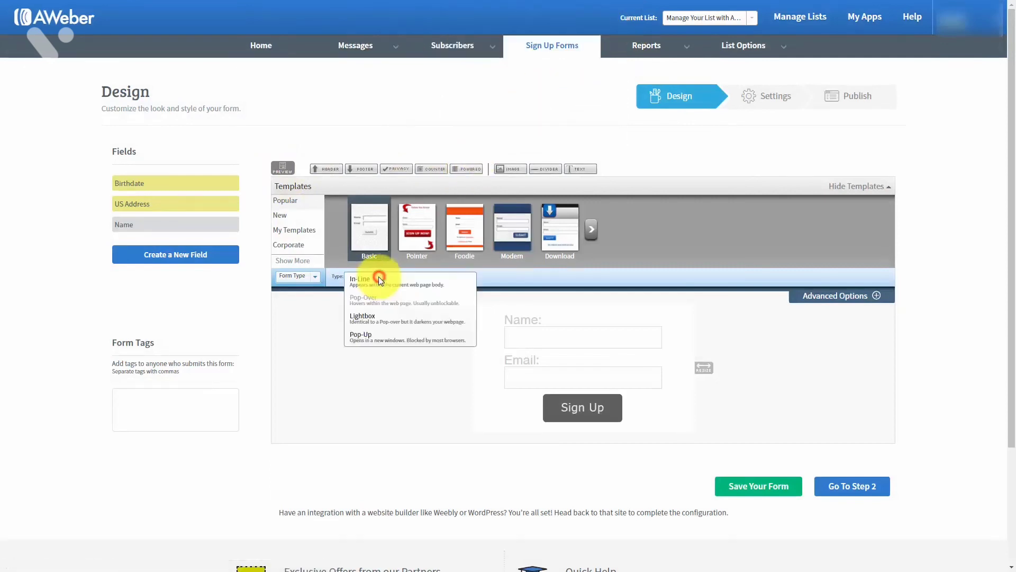
left_click(370, 319)
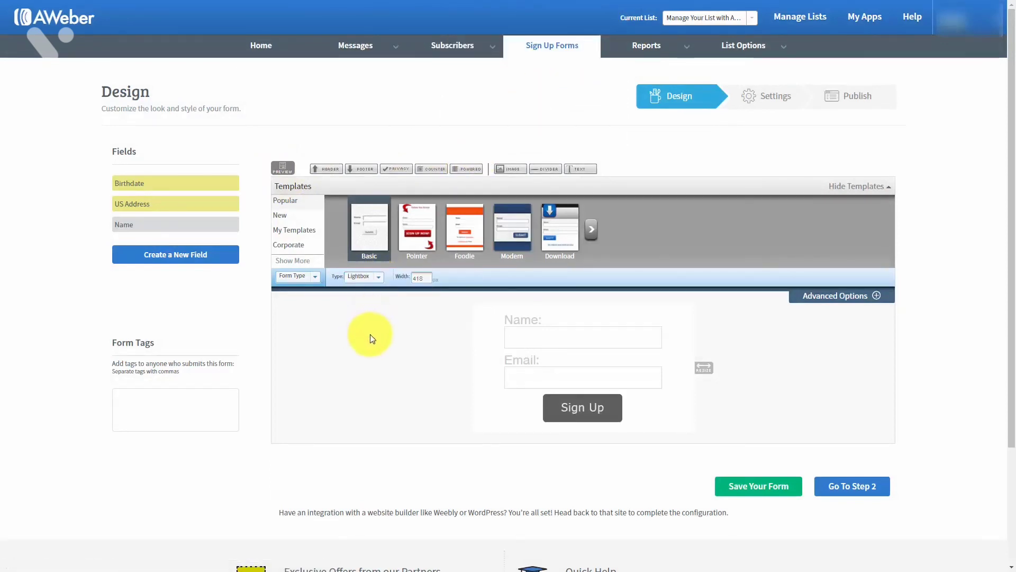
left_click(285, 169)
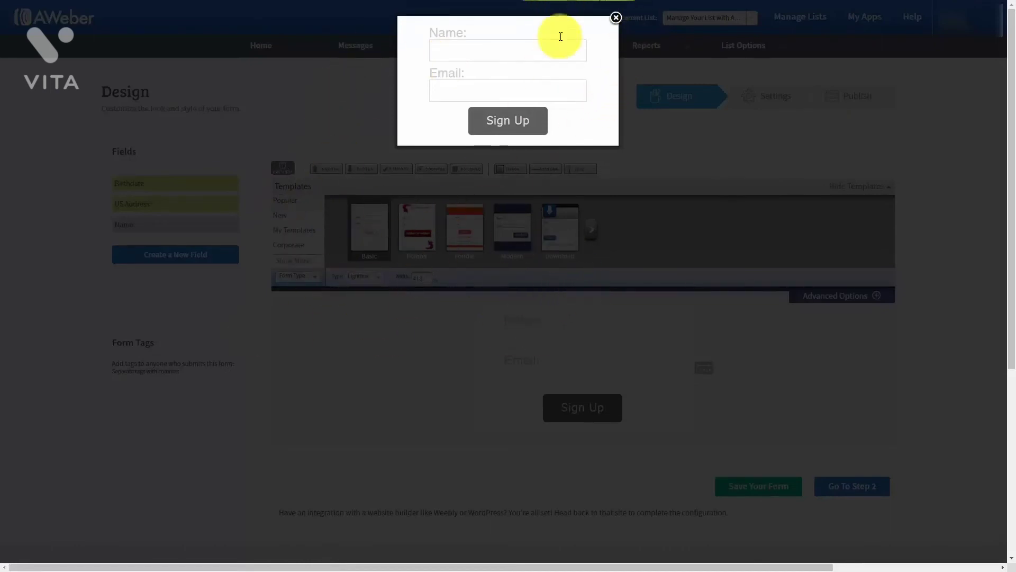
left_click(616, 18)
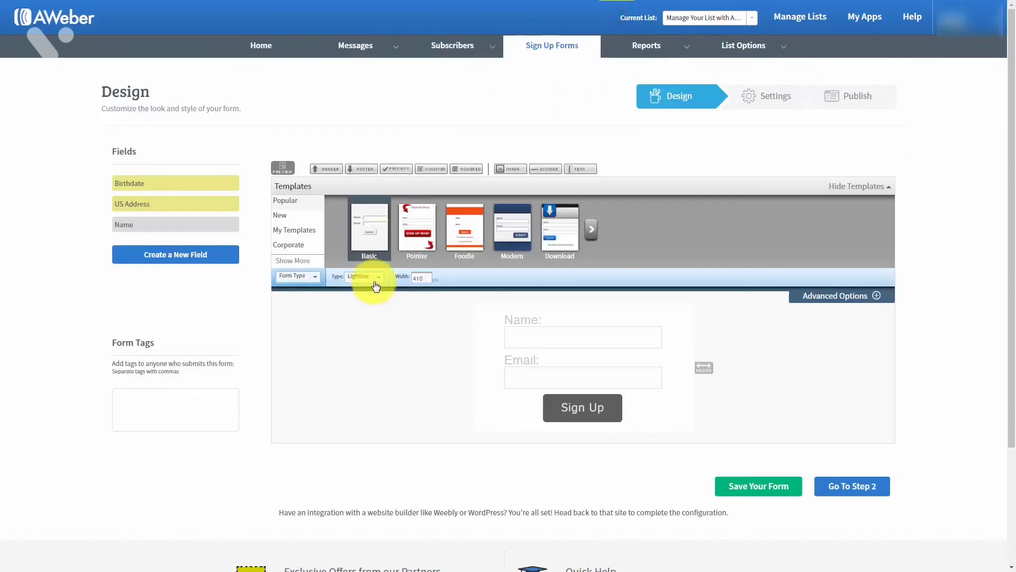
- Set the form type to Pop-Up, preview it in its own window and dismiss the blocked pop-ups notice
left_click(375, 286)
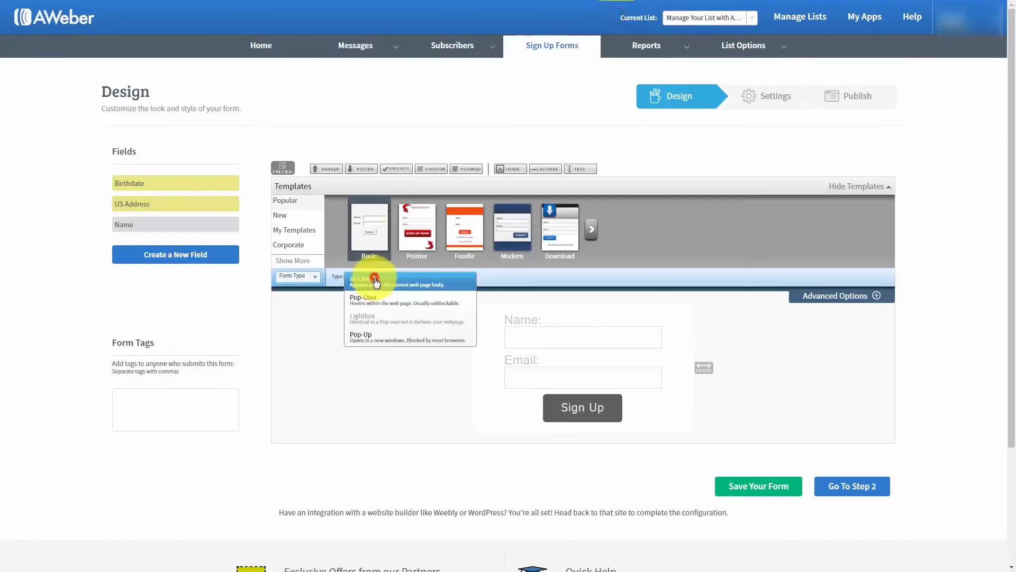
left_click(365, 339)
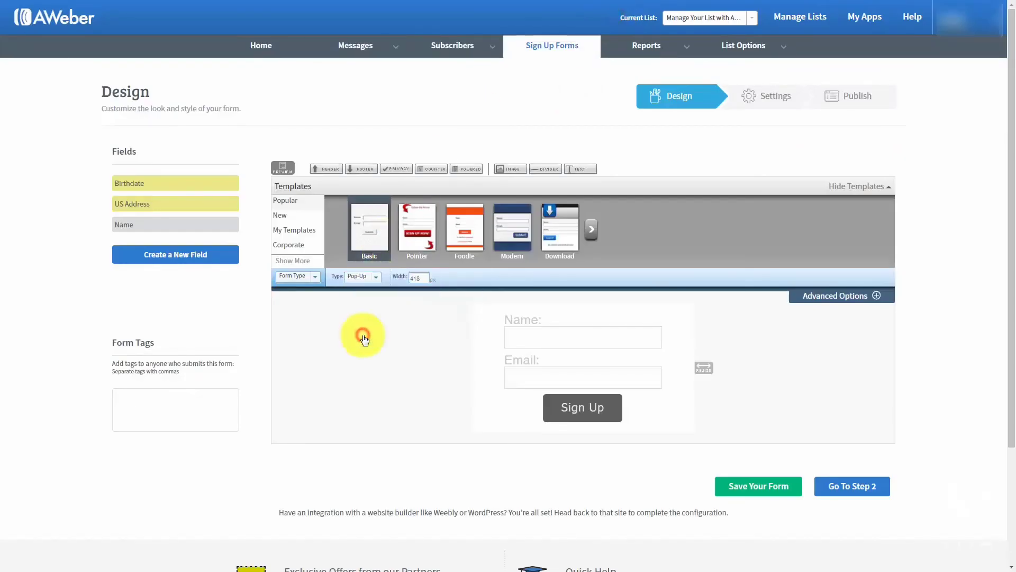
left_click(282, 167)
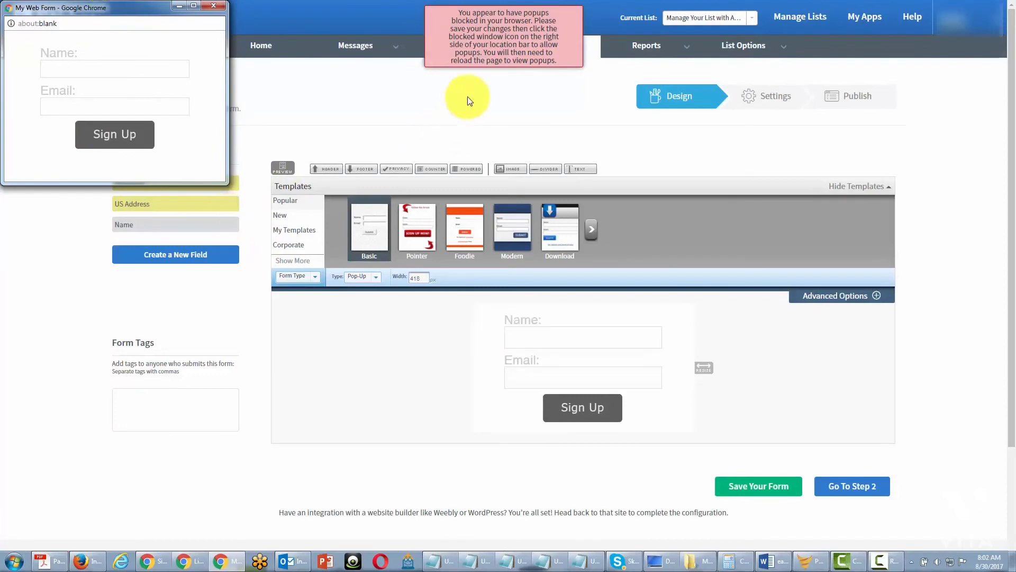
left_click(483, 49)
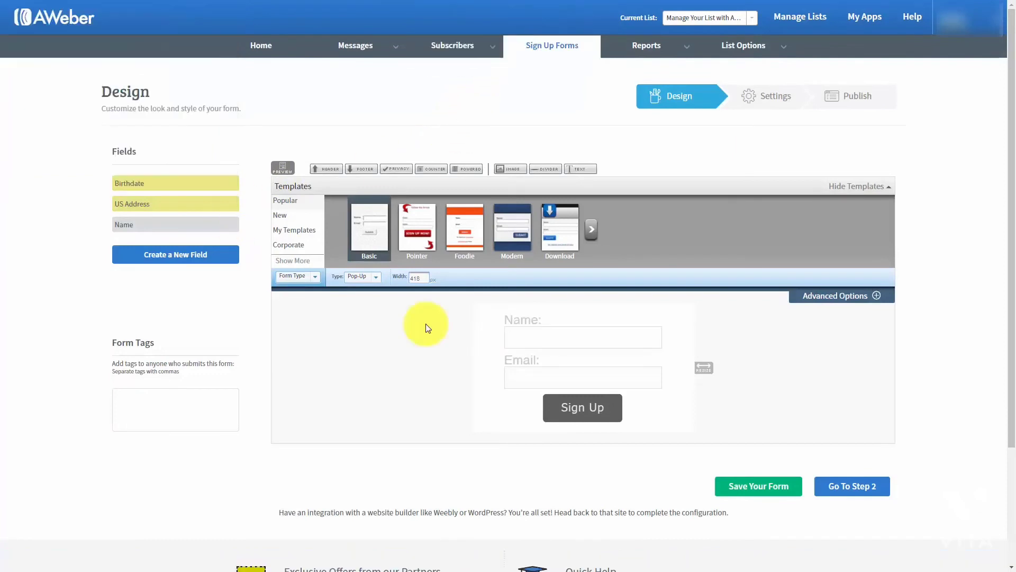
- Set the form's width to 250 px, widen it freehand to about 374 px, and continue to Step 2
double_click(421, 279)
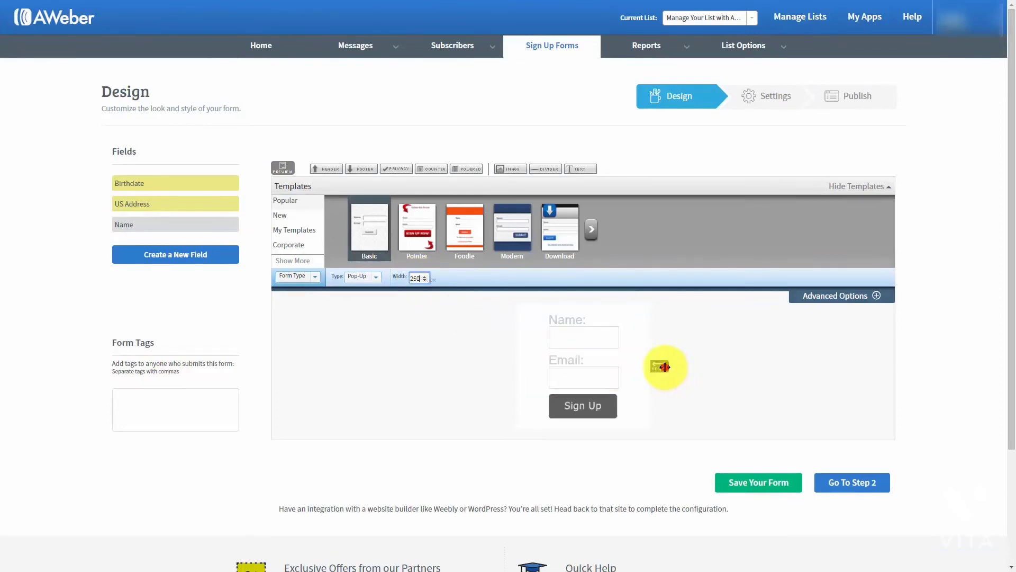
left_click_drag(665, 367, 726, 371)
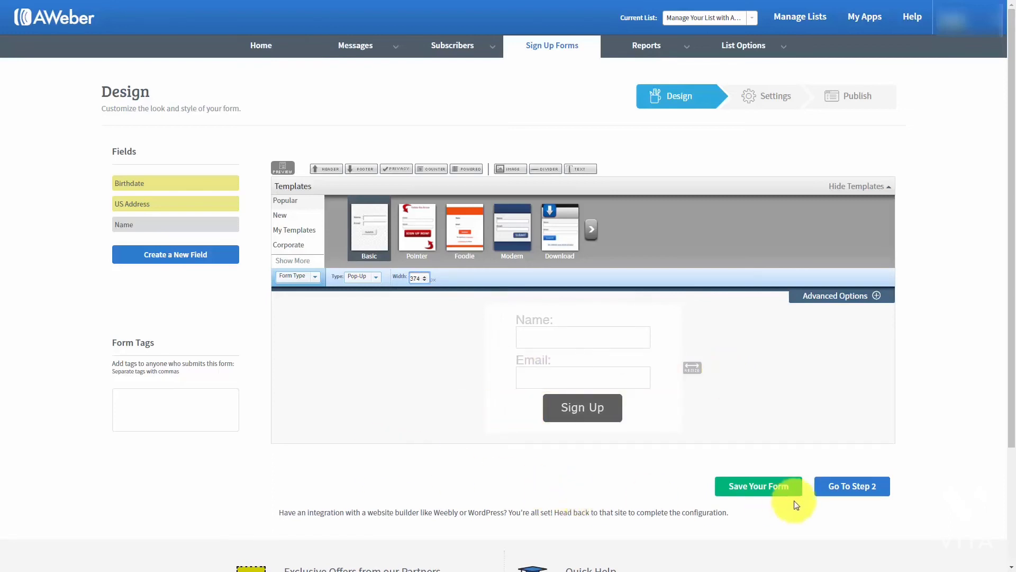
left_click(835, 488)
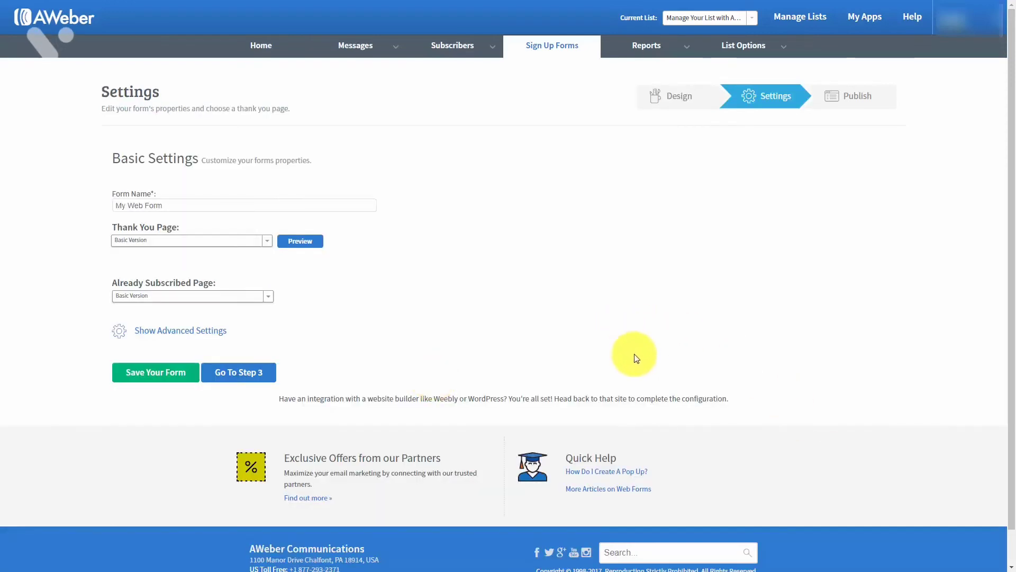
- Rename the form as "Test for Aweber" and save it
left_click(200, 207)
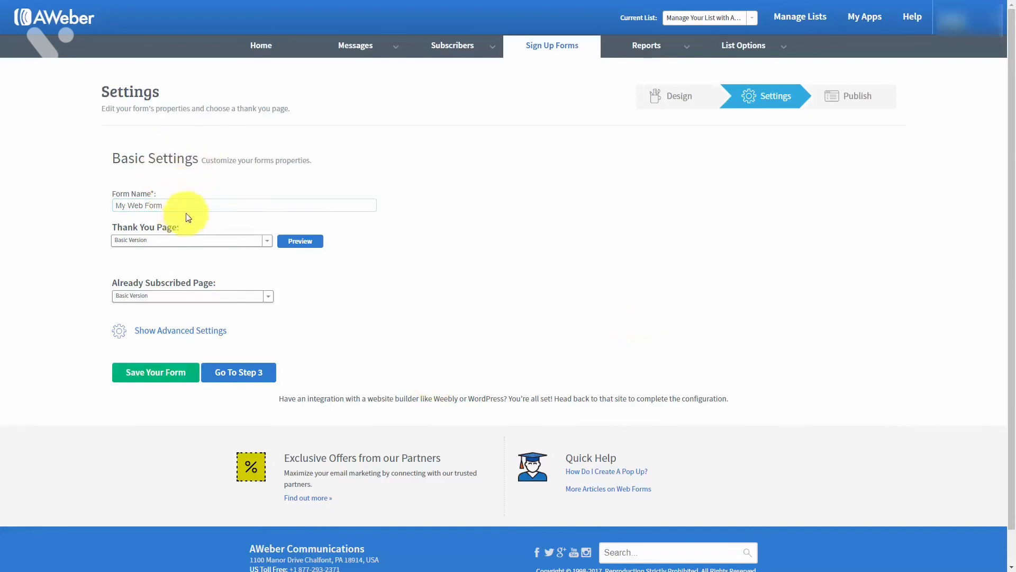
left_click_drag(176, 207, 87, 204)
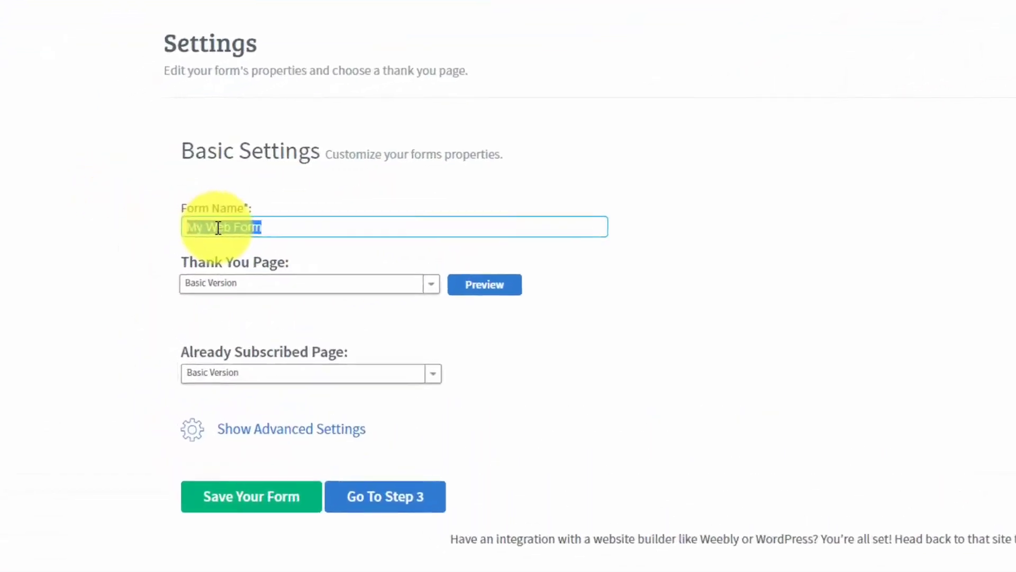
type("Test for Aweber")
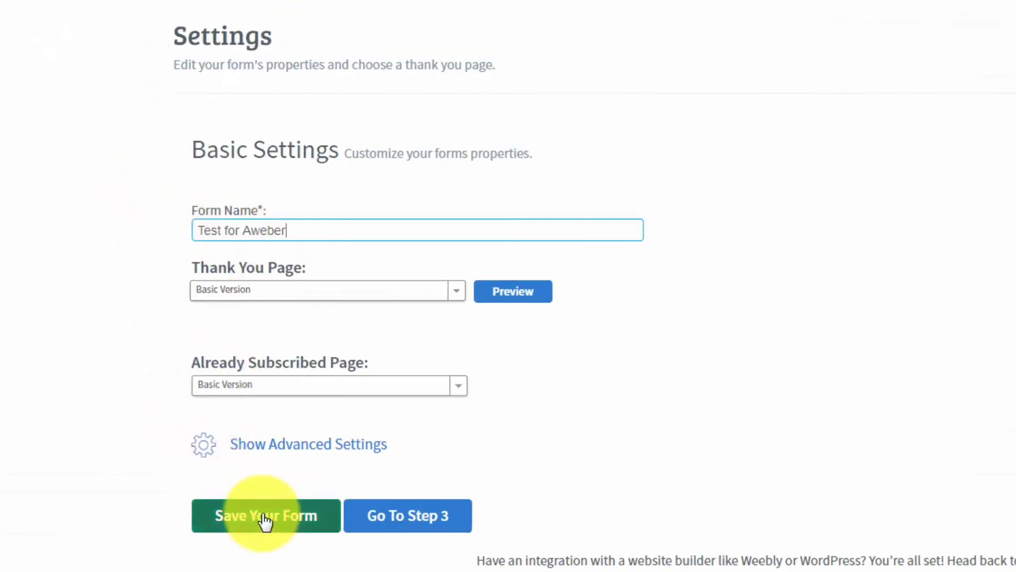
left_click(265, 518)
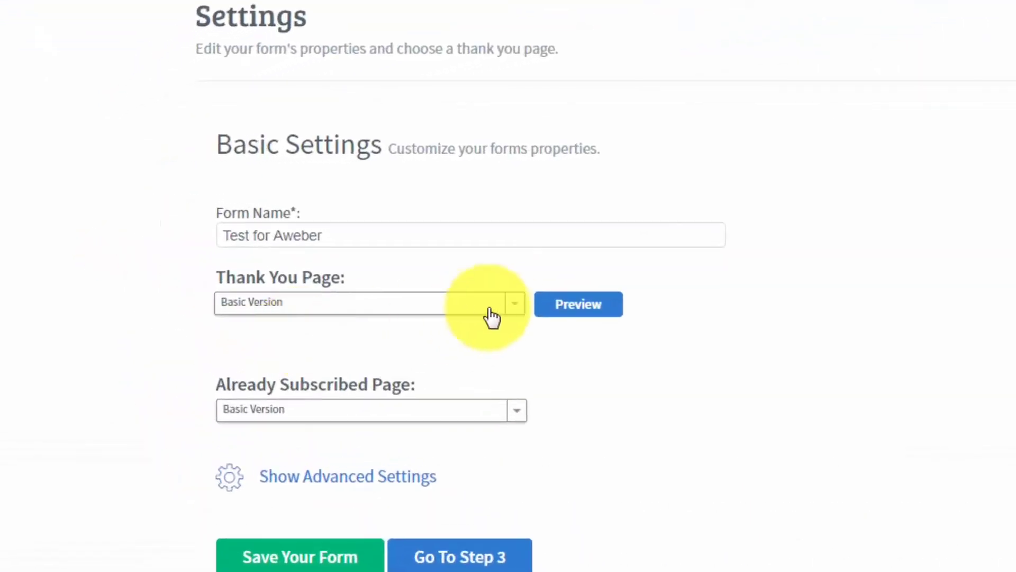
- Preview the Basic Version thank you page, close the preview, and review the available thank you page versions
left_click(582, 306)
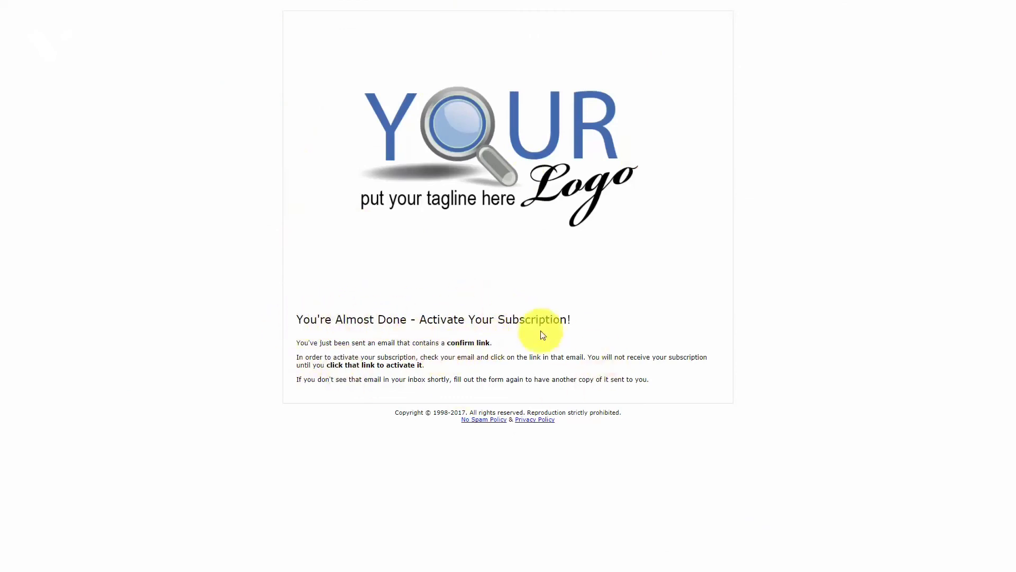
key("ctrl+w")
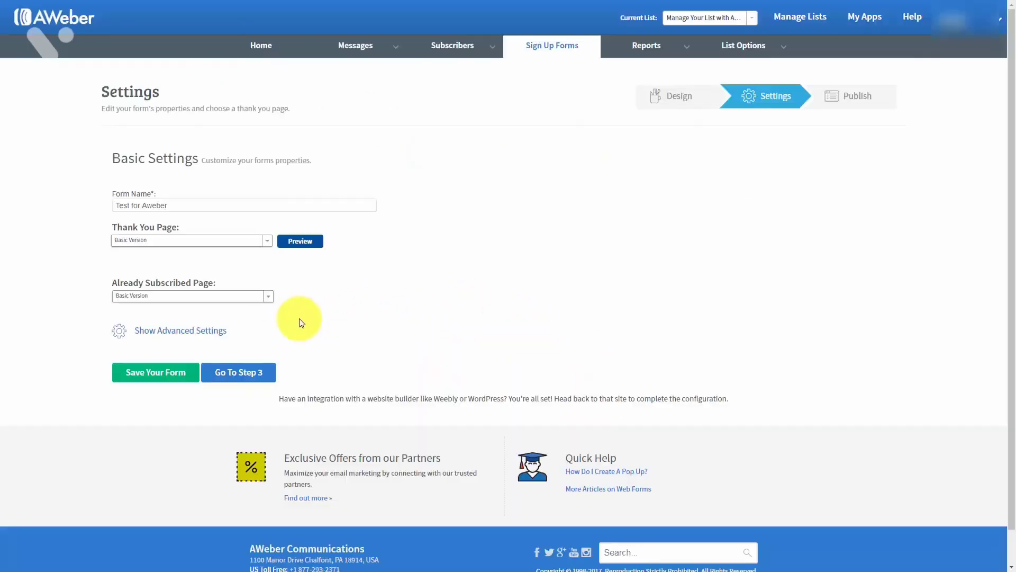
left_click(263, 240)
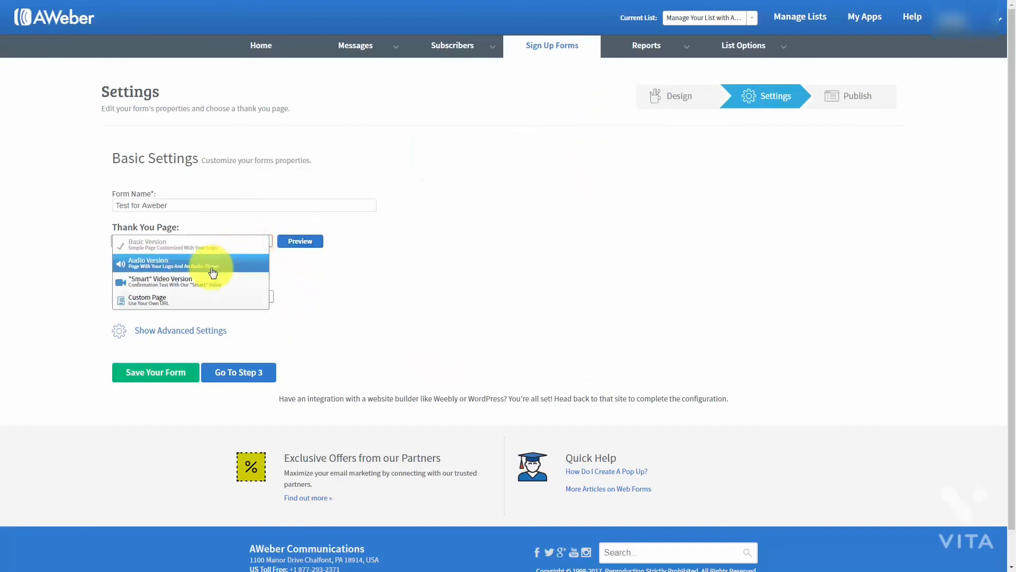
left_click(514, 189)
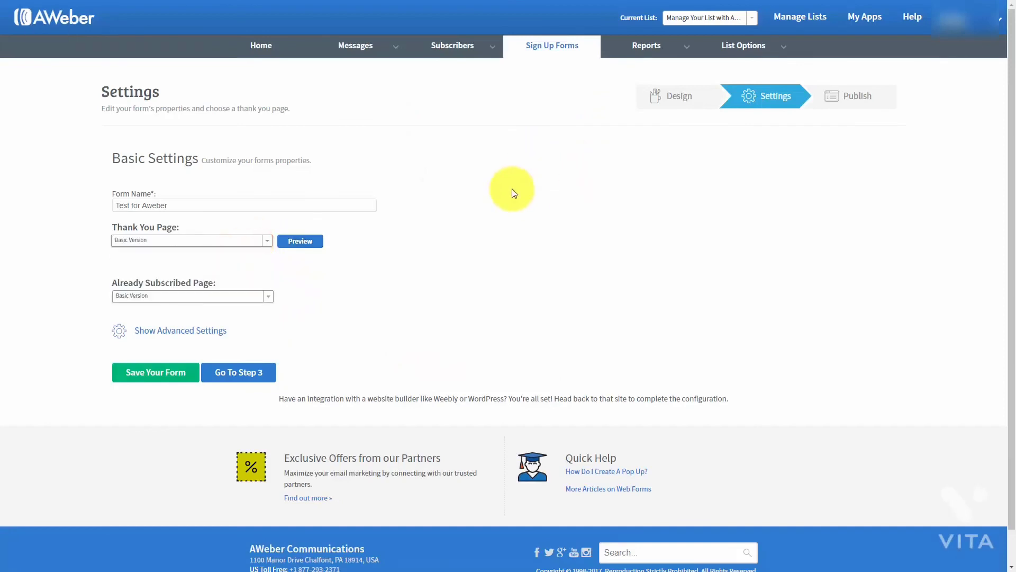
left_click(266, 241)
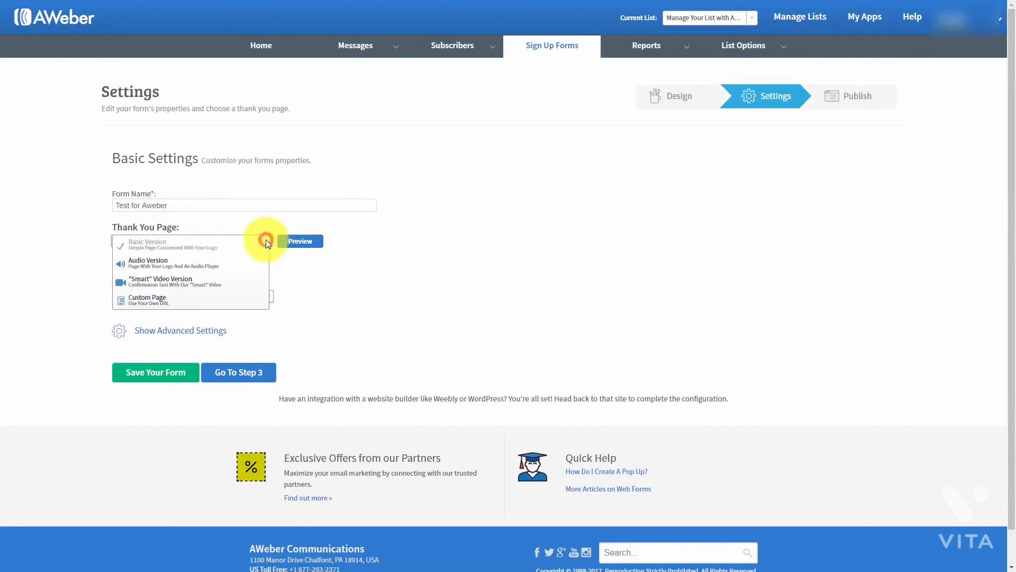
left_click(678, 234)
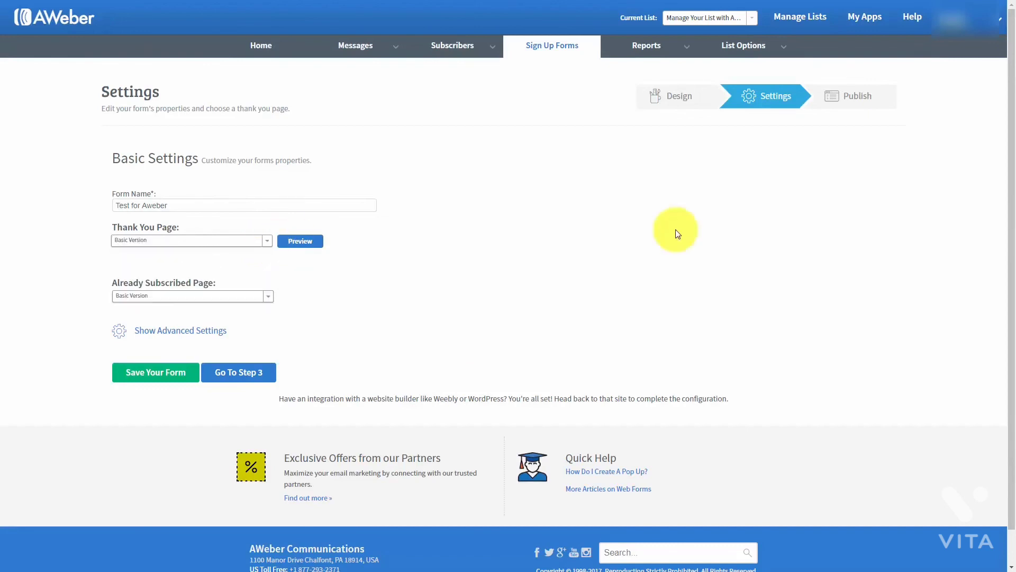
- Set the thank you page to Audio Version and preview it
left_click(268, 241)
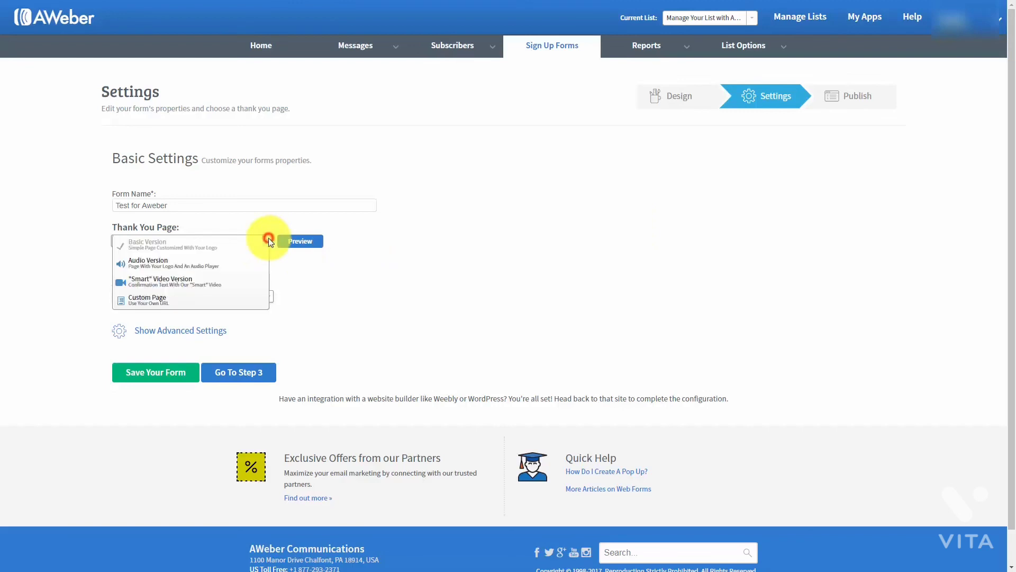
left_click(191, 267)
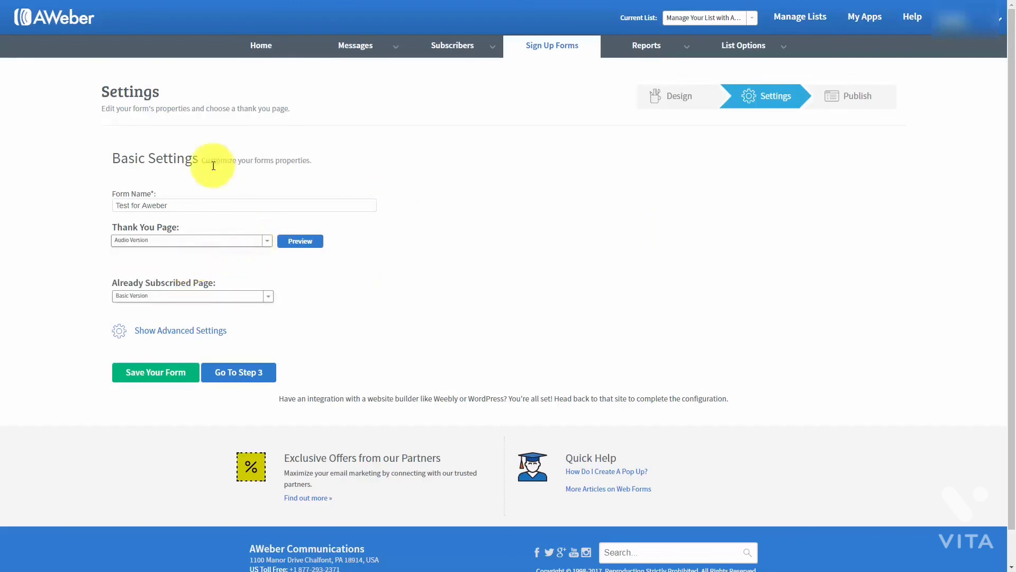
left_click(300, 242)
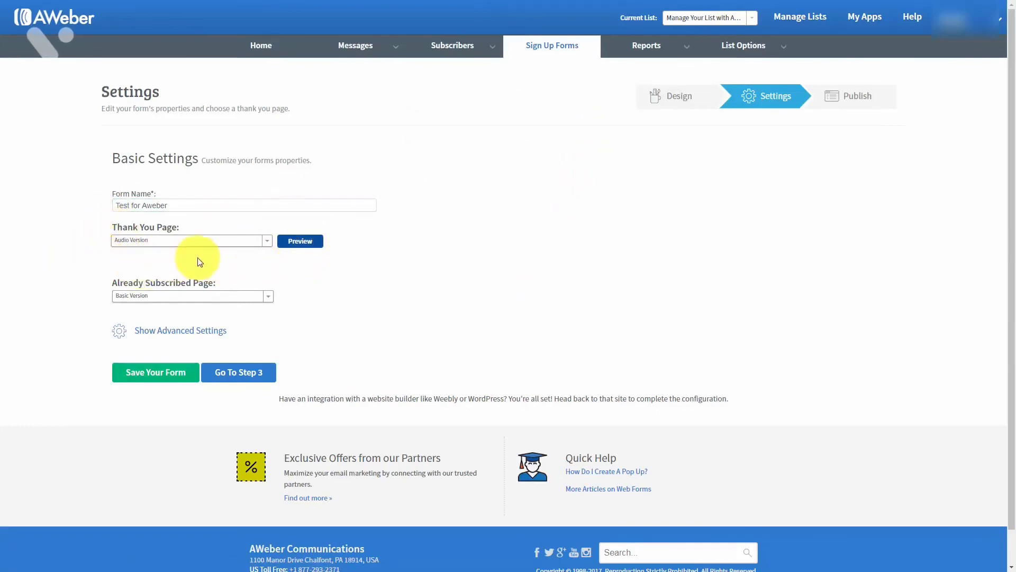
- Set the thank you page to "Smart" Video Version and preview it
left_click(266, 241)
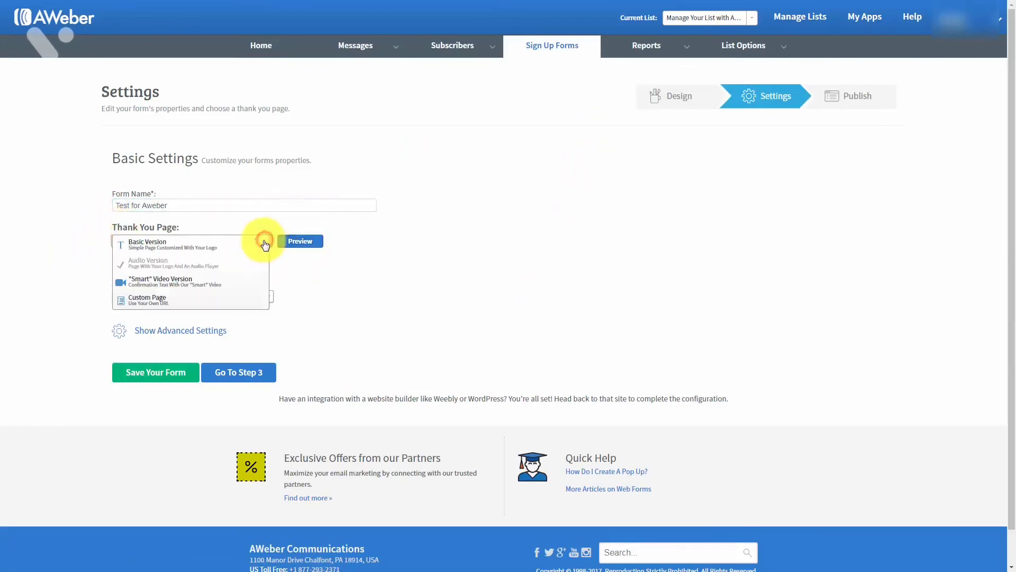
left_click(198, 283)
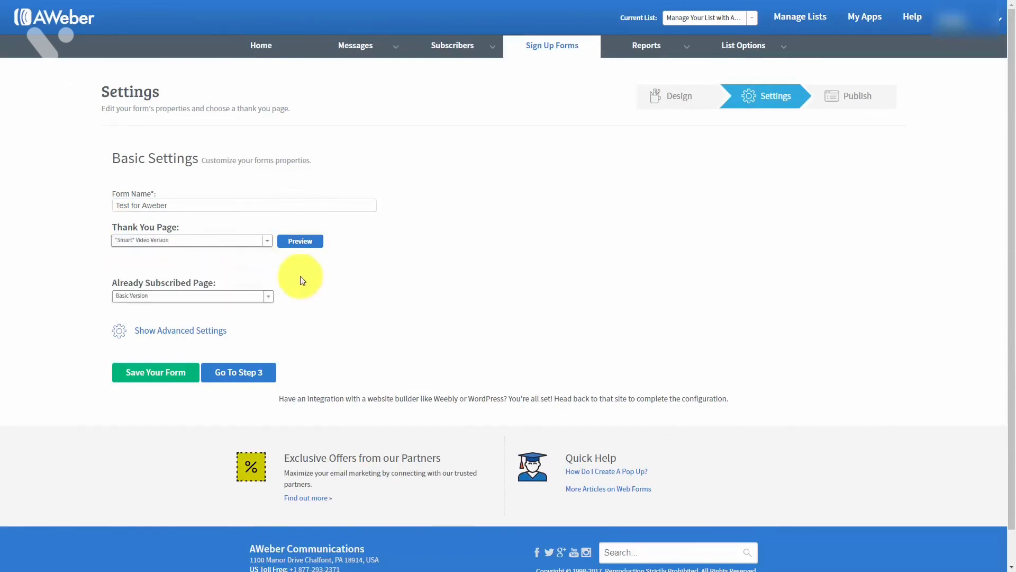
left_click(295, 243)
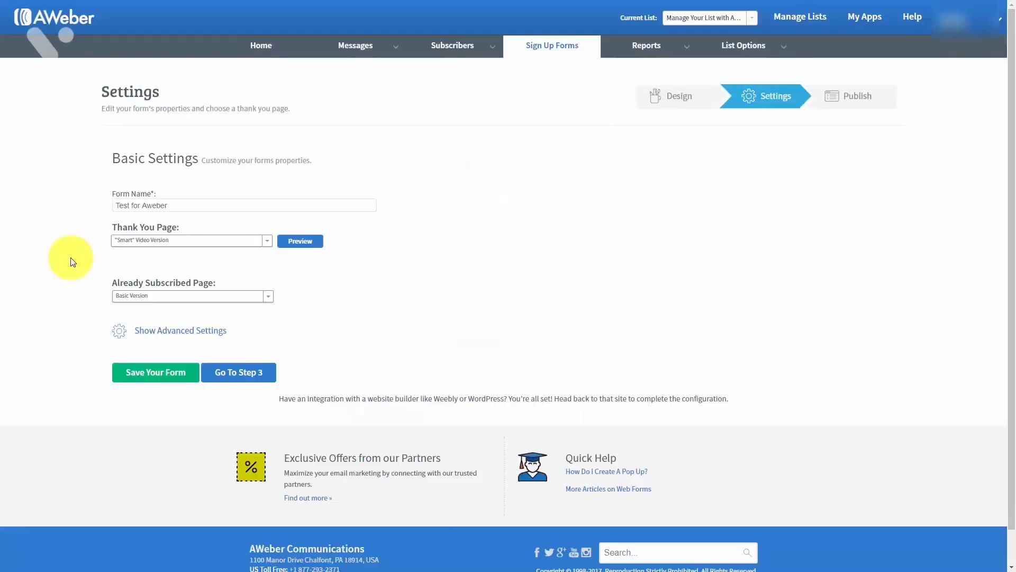
- Set the thank you page to Custom Page, and look through the Already Subscribed Page options
left_click(266, 242)
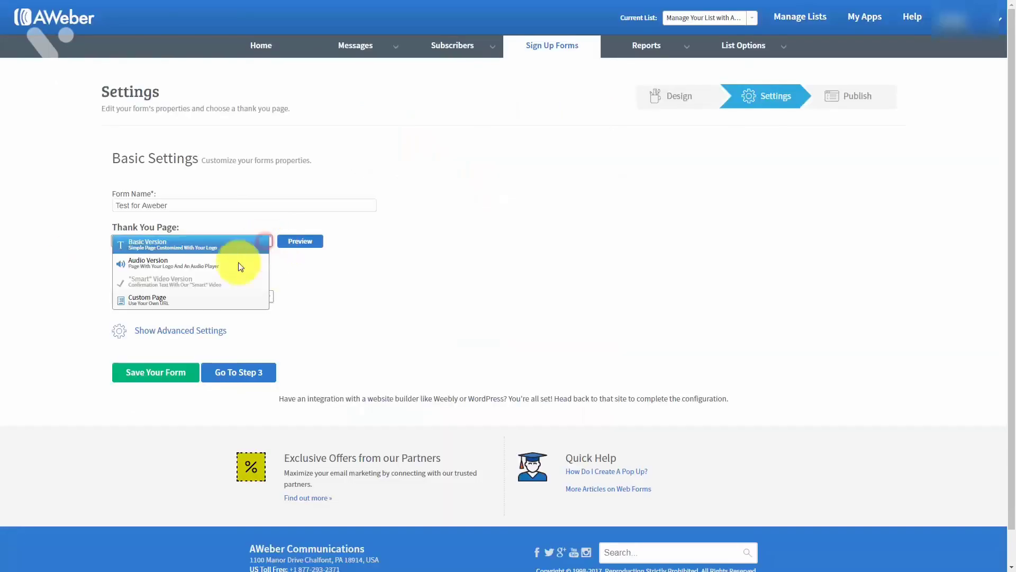
left_click(154, 303)
left_click(125, 263)
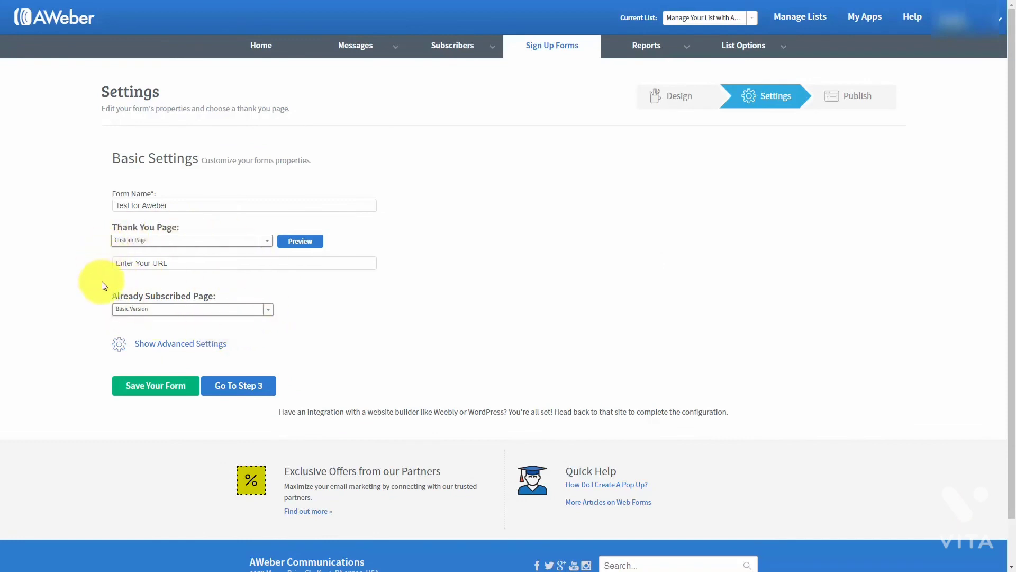
left_click(268, 309)
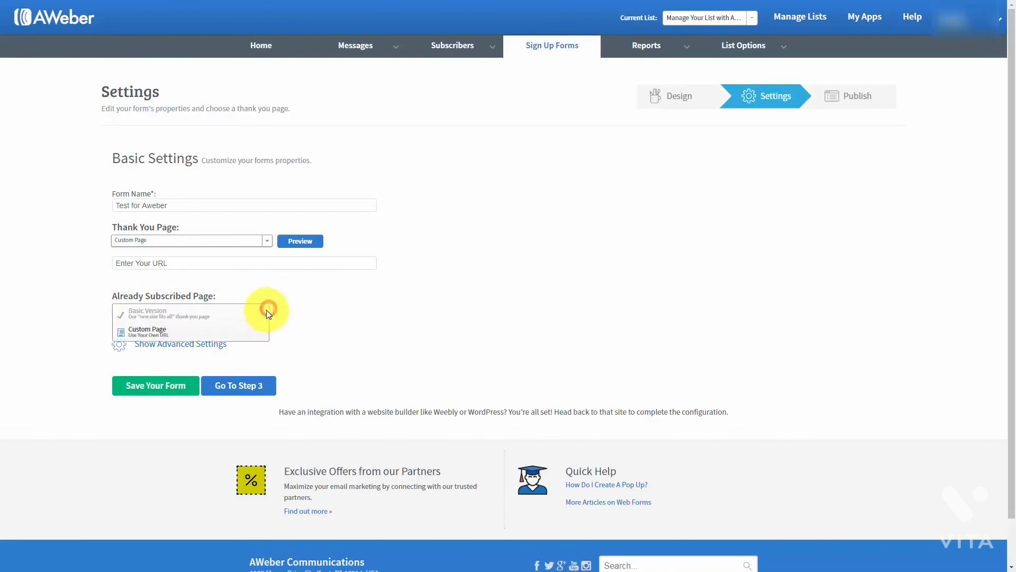
left_click(174, 334)
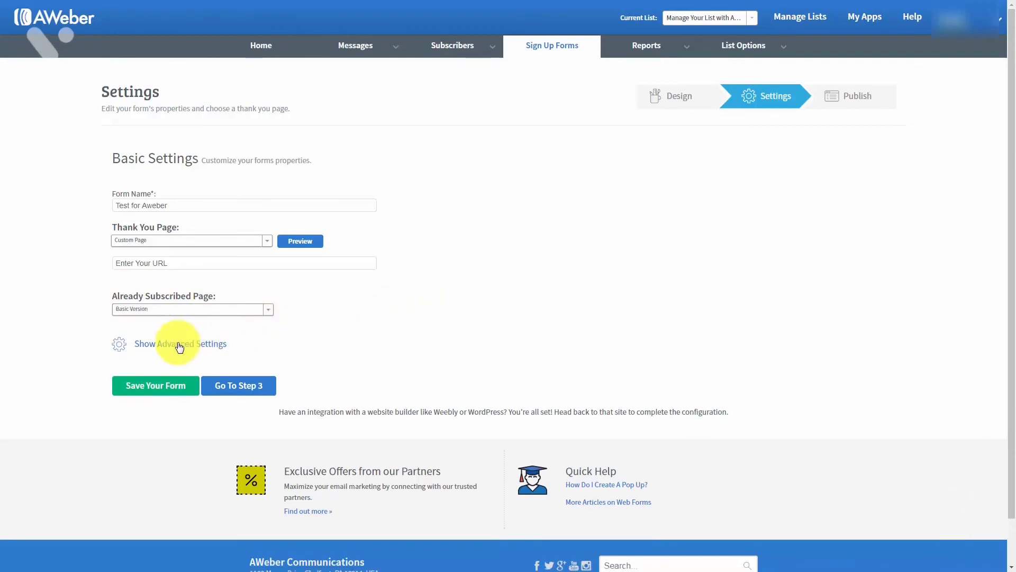
- Show the form's advanced settings and enable forwarding subscriber information to the thank you page
left_click(180, 345)
scroll(399, 320, "down", 1)
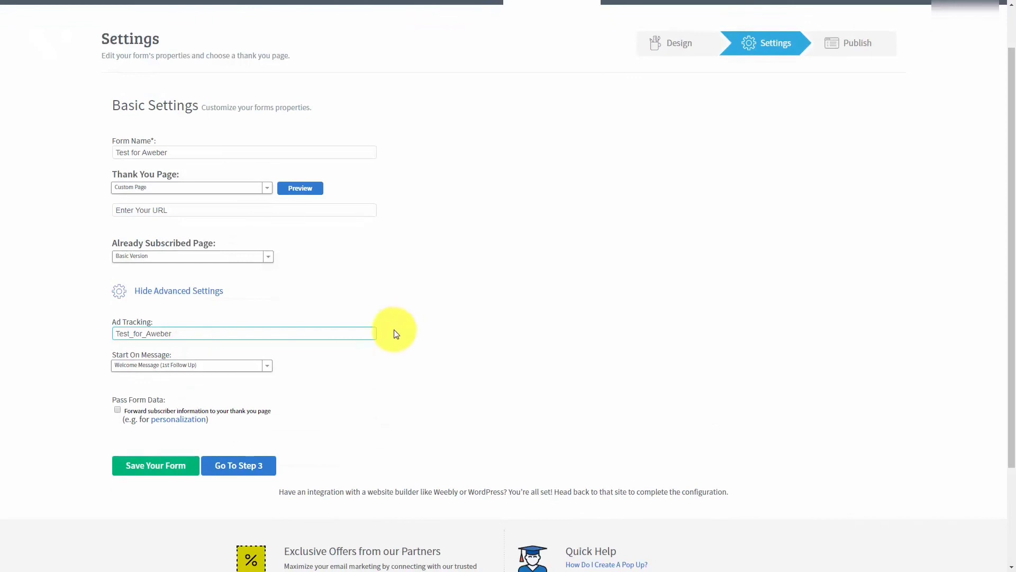
left_click(393, 329)
scroll(394, 329, "up", 1)
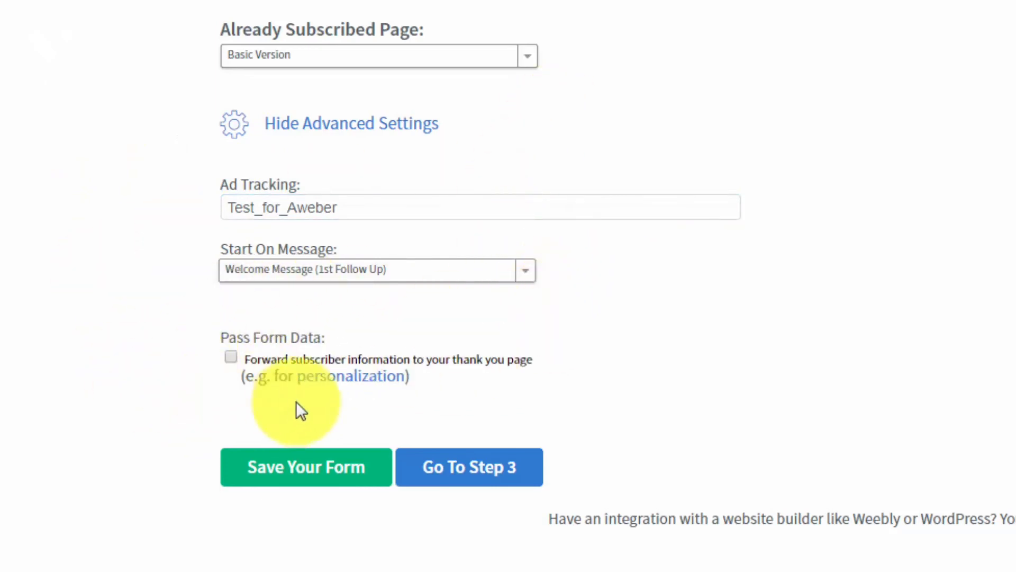
left_click(230, 356)
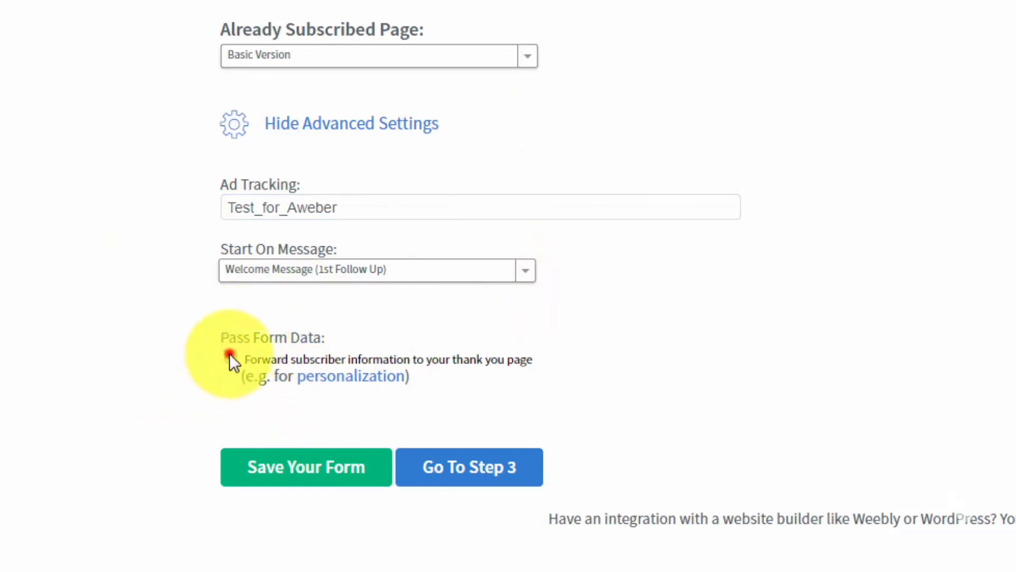